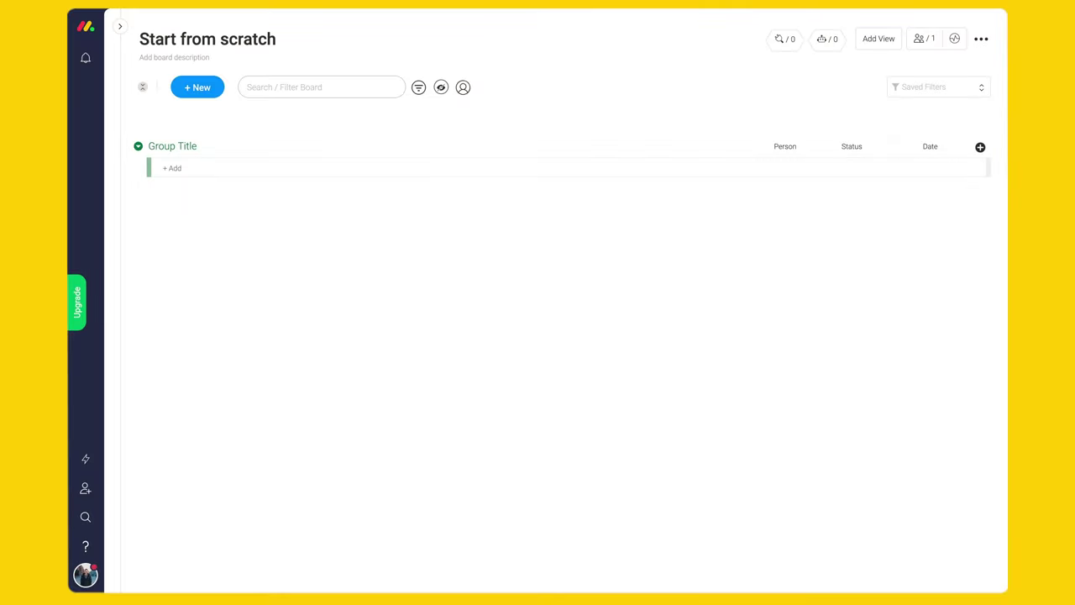
# - Start editing the title of the new blank board
pyautogui.doubleClick(242, 44)
# - Rename the board to 'HR'
pyautogui.hotkey('ctrl', 'a')
pyautogui.write('HR')
pyautogui.press('Return')
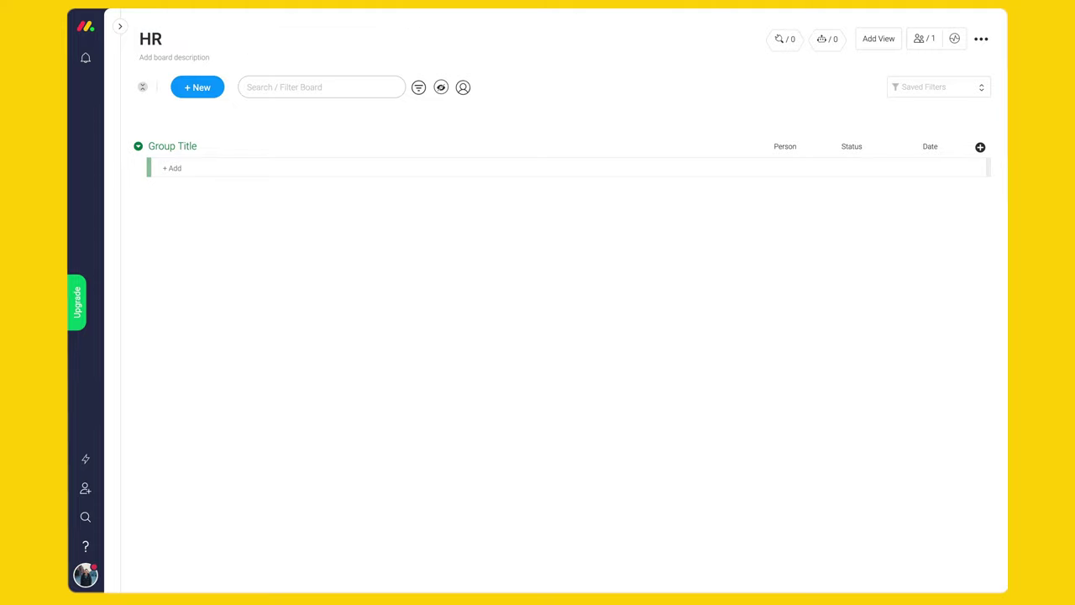
# - Add three new groups to the HR board
pyautogui.click(198, 87)
pyautogui.click(201, 142)
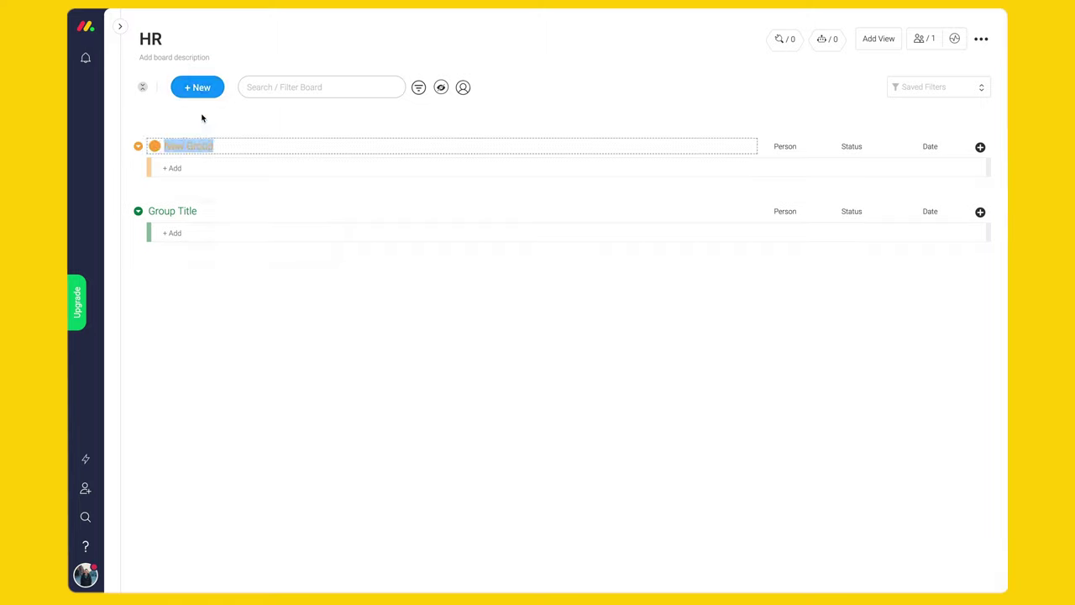
pyautogui.click(197, 87)
pyautogui.click(201, 141)
pyautogui.click(197, 87)
pyautogui.click(201, 141)
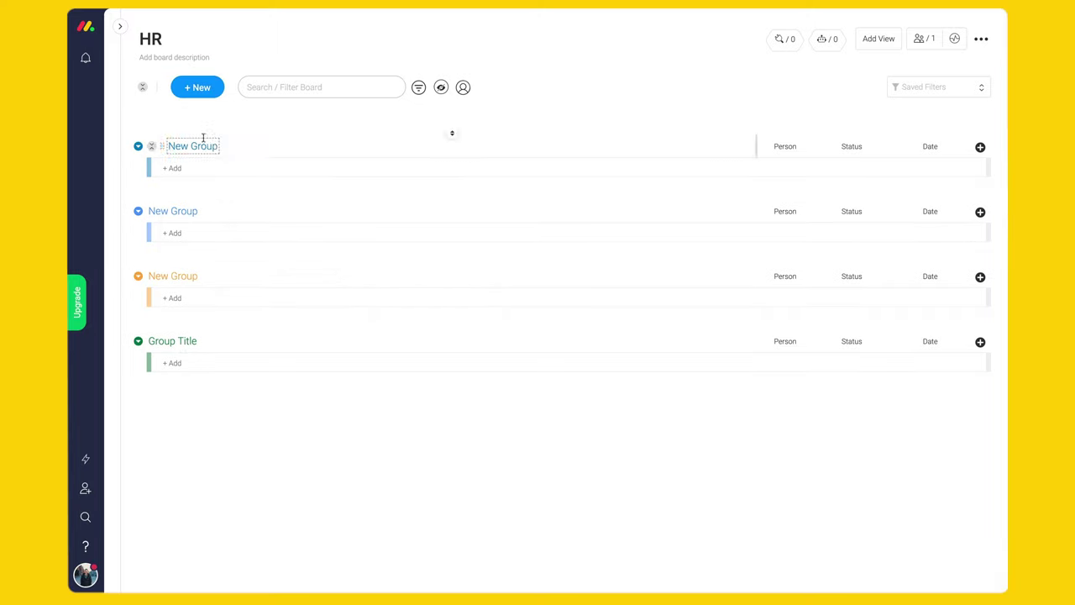
# - Name the groups 'Quarterly goals' and 'This week', colouring This week light green
pyautogui.click(451, 133)
pyautogui.write('Quarterly goals')
pyautogui.click(451, 198)
pyautogui.write('This week')
pyautogui.click(154, 210)
pyautogui.click(156, 244)
# - Name the remaining groups 'Next week' and 'Backlog', colouring Backlog red
pyautogui.click(451, 263)
pyautogui.write('Next week')
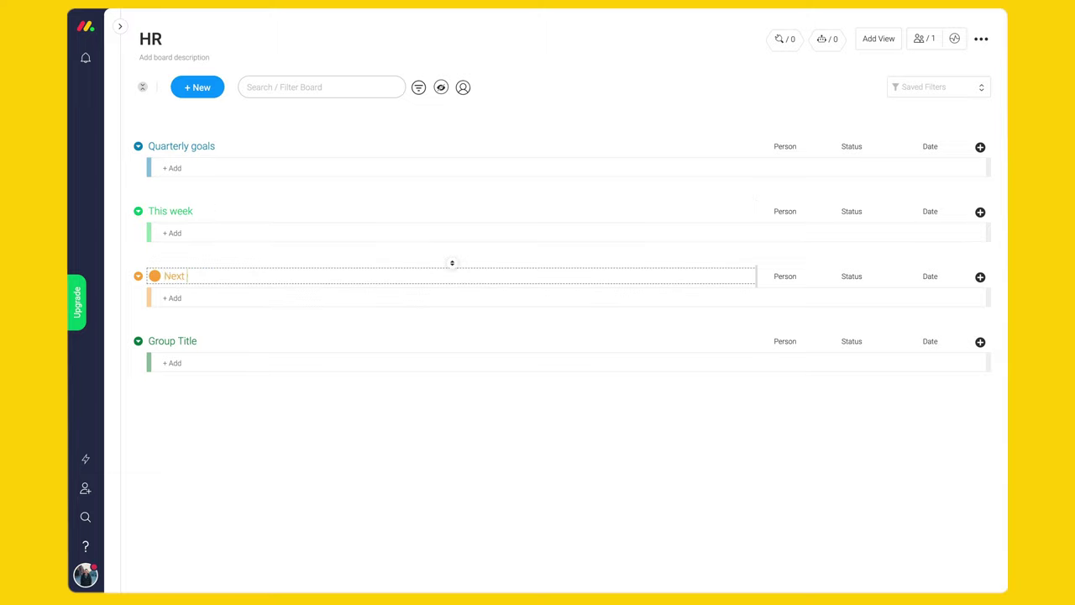
pyautogui.click(450, 326)
pyautogui.write('Backlog')
pyautogui.click(155, 340)
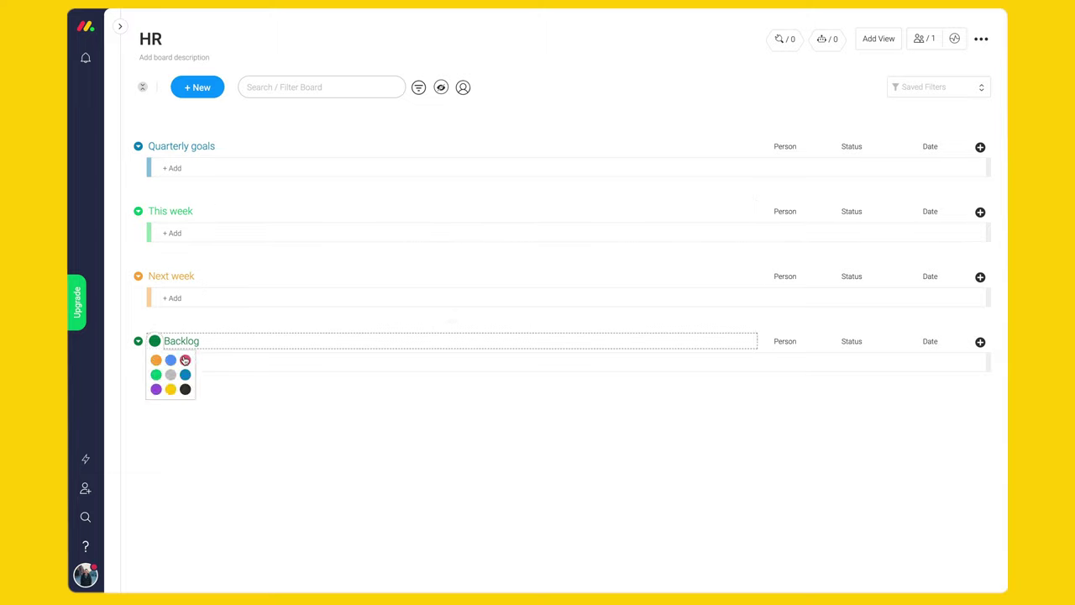
pyautogui.click(187, 358)
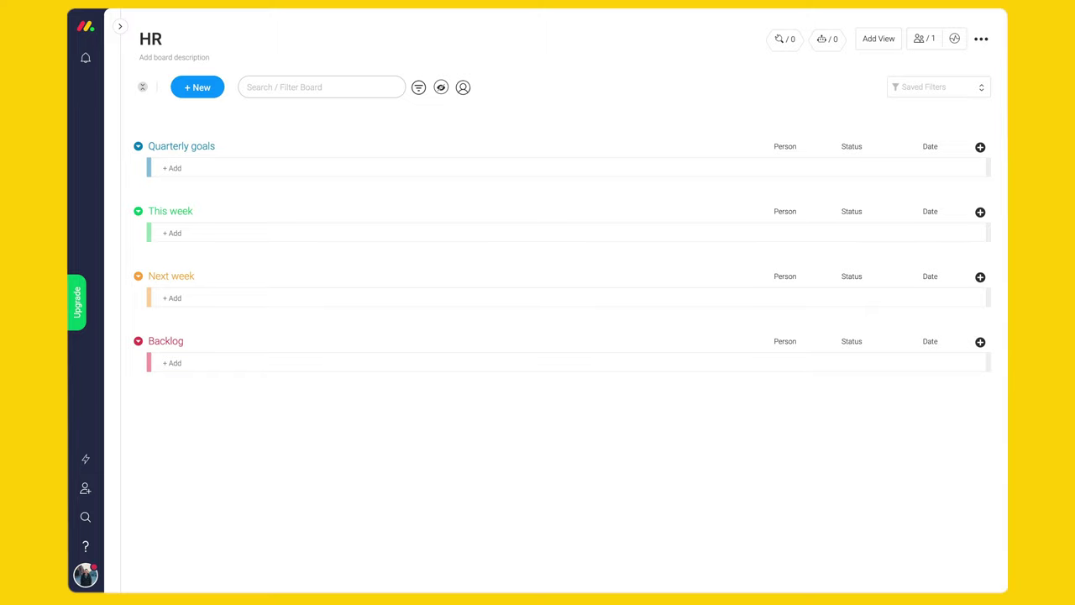
# - Add Quarterly goals items: Hire two project managers, Create time off policy, Finalize HR onboarding process
pyautogui.click(492, 173)
pyautogui.write('Hire two project managers')
pyautogui.press('Return')
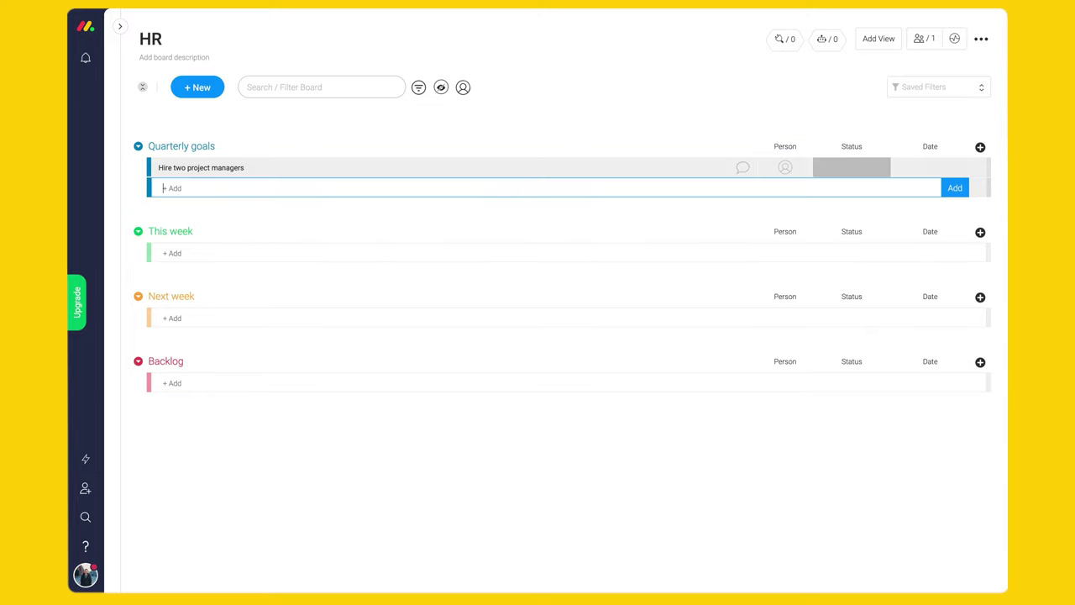
pyautogui.click(456, 196)
pyautogui.write('Create time off policy')
pyautogui.press('Return')
pyautogui.click(245, 208)
pyautogui.write('Finalize HR onboarding process')
pyautogui.press('Return')
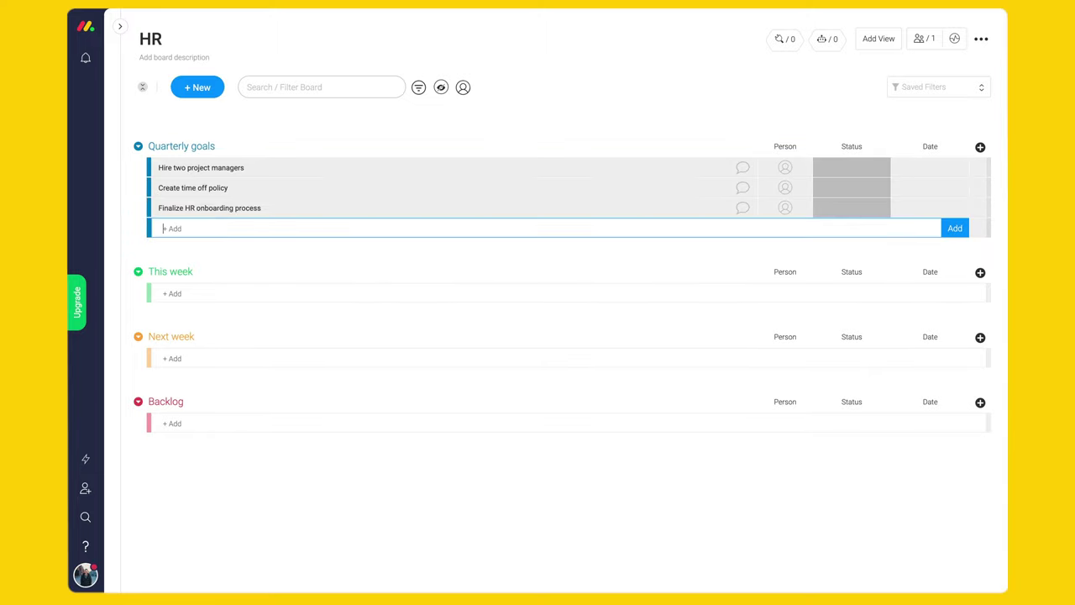
# - Add This week items: Design and Product interview tasks and 'Announce open enrollment'
pyautogui.click(431, 296)
pyautogui.press('Return')
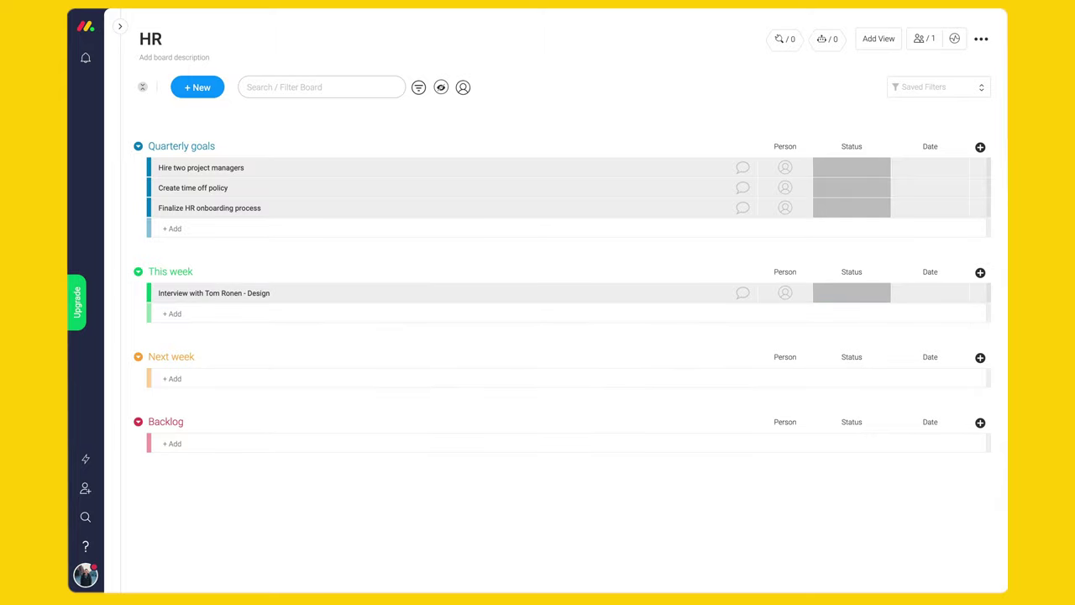
pyautogui.click(336, 313)
pyautogui.write('Interview with Jaime - Product')
pyautogui.press('Return')
pyautogui.click(339, 334)
pyautogui.write('Announce open enrollment')
pyautogui.press('Return')
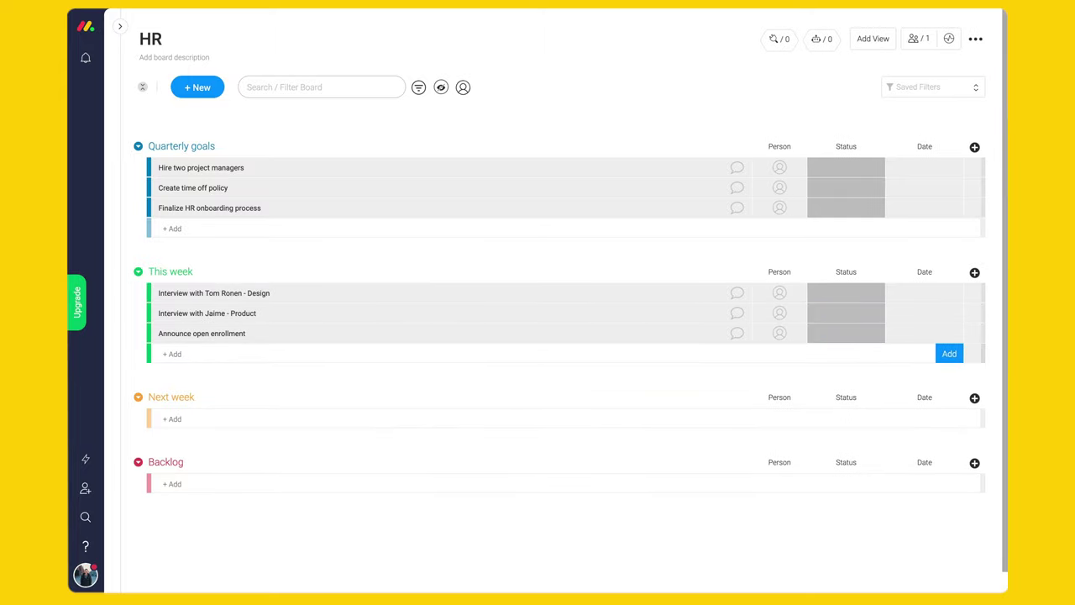
# - Add 'Finalize payroll' to Next week and 'Sign contract with payroll company' to Backlog
pyautogui.click(329, 419)
pyautogui.write('Finalize payroll')
pyautogui.press('Return')
pyautogui.click(336, 503)
pyautogui.write('Sign contract with payroll company')
pyautogui.press('Return')
pyautogui.press('Escape')
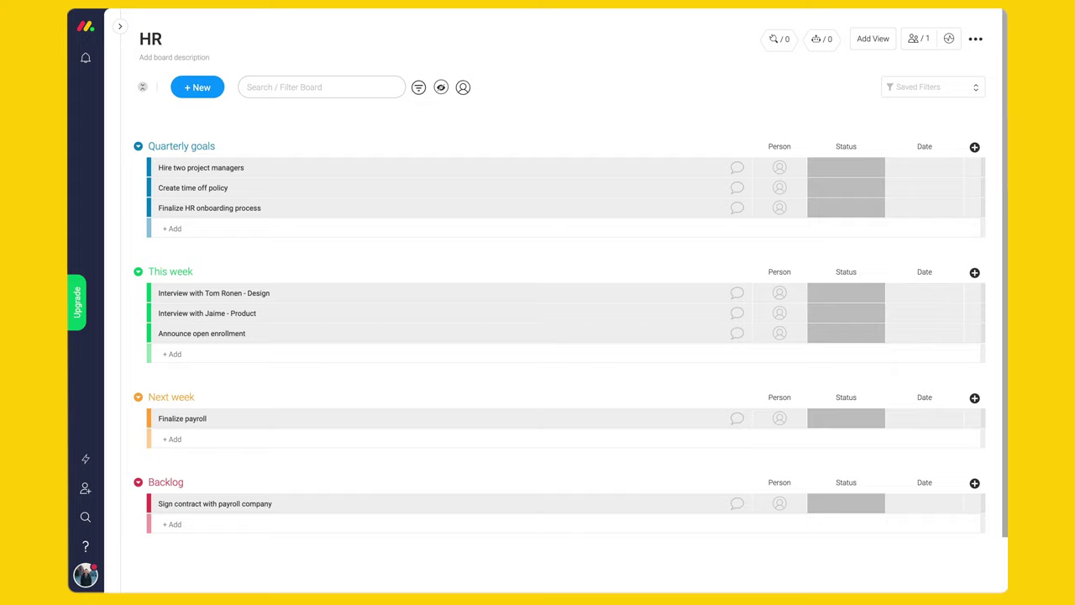
# - Assign a team member to each of the three Quarterly goals tasks
pyautogui.click(779, 167)
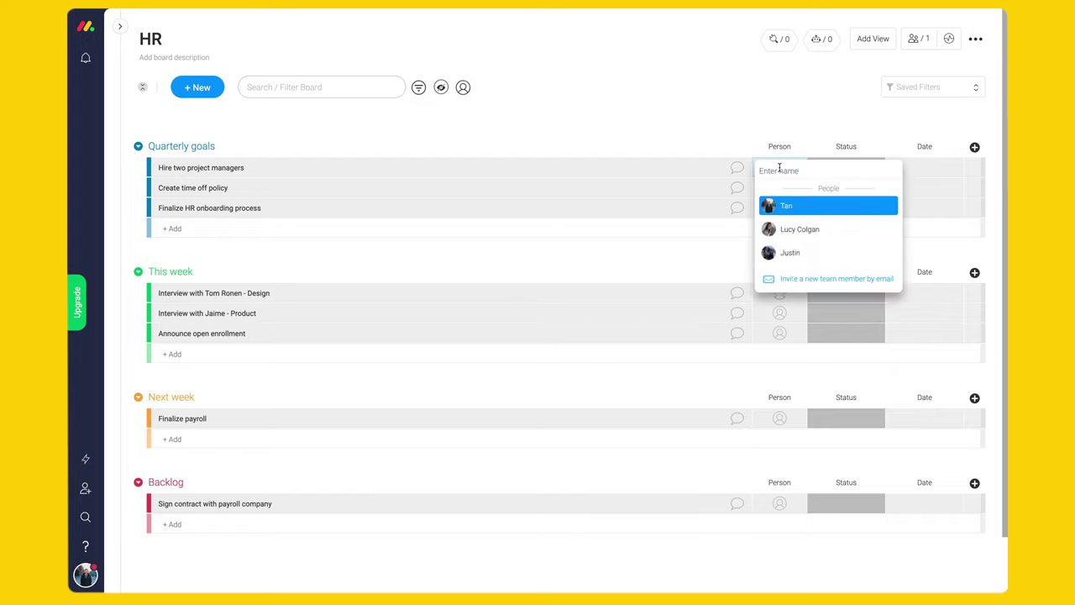
pyautogui.click(798, 204)
pyautogui.click(779, 188)
pyautogui.write('lu')
pyautogui.click(800, 226)
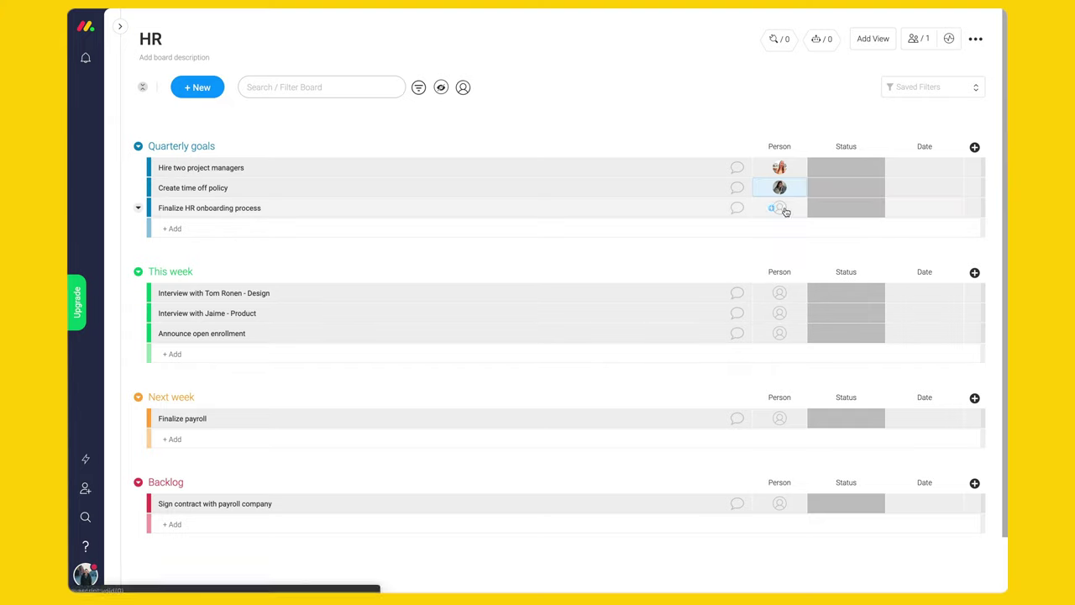
pyautogui.click(779, 208)
pyautogui.write('jo')
pyautogui.click(781, 244)
# - Assign owners to the interviews, open enrollment, payroll and payroll contract tasks
pyautogui.click(779, 292)
pyautogui.write('jo')
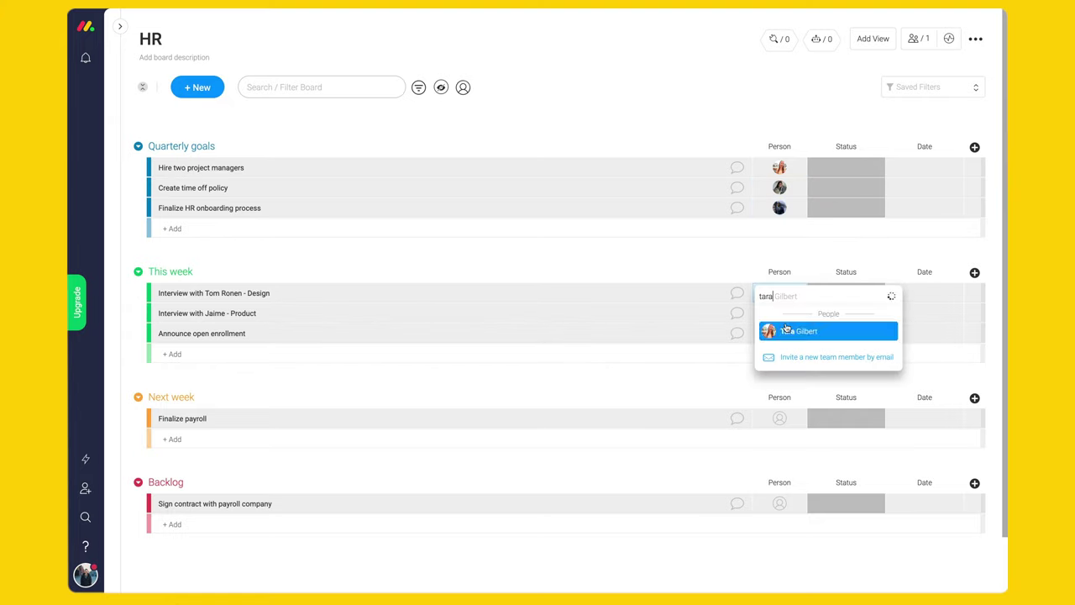
pyautogui.click(804, 329)
pyautogui.click(804, 348)
pyautogui.click(779, 333)
pyautogui.write('lucy')
pyautogui.click(828, 371)
pyautogui.click(779, 418)
pyautogui.click(828, 456)
pyautogui.click(779, 503)
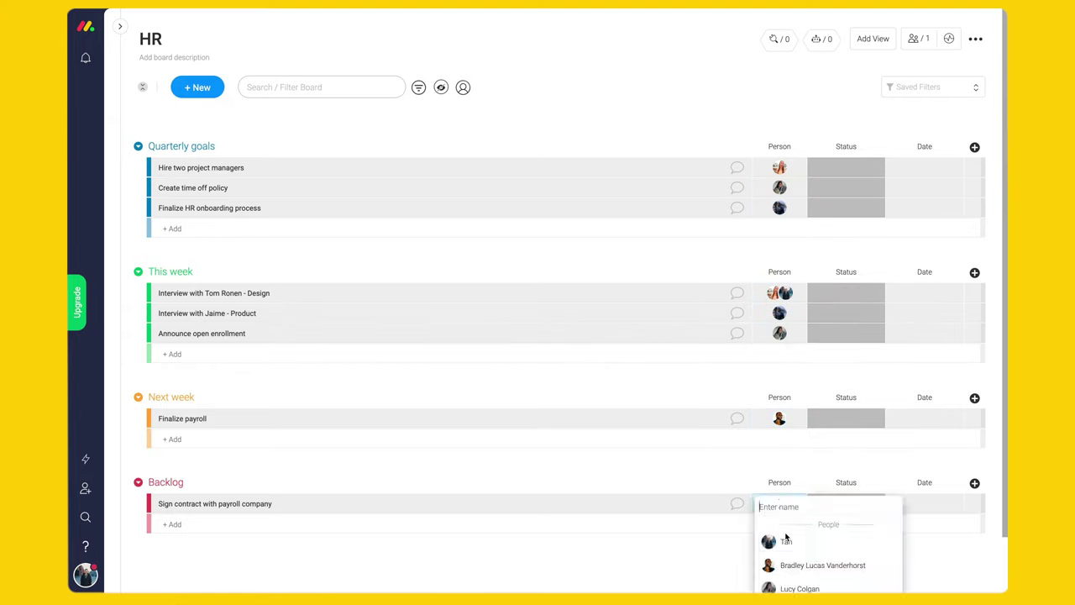
pyautogui.click(797, 542)
# - Set hiring and time off tasks to Working on it and onboarding to Done
pyautogui.click(867, 170)
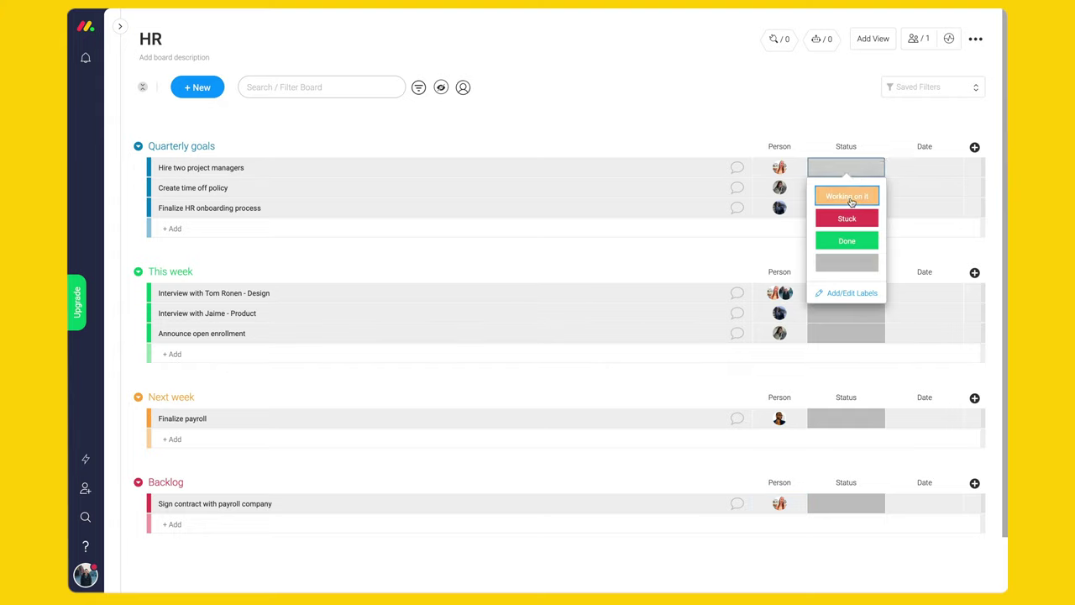
pyautogui.click(847, 196)
pyautogui.click(846, 187)
pyautogui.click(847, 215)
pyautogui.click(847, 207)
pyautogui.click(842, 282)
# - Set interviews and Finalize payroll to Working on it, enrollment Done, payroll contract Stuck
pyautogui.click(846, 292)
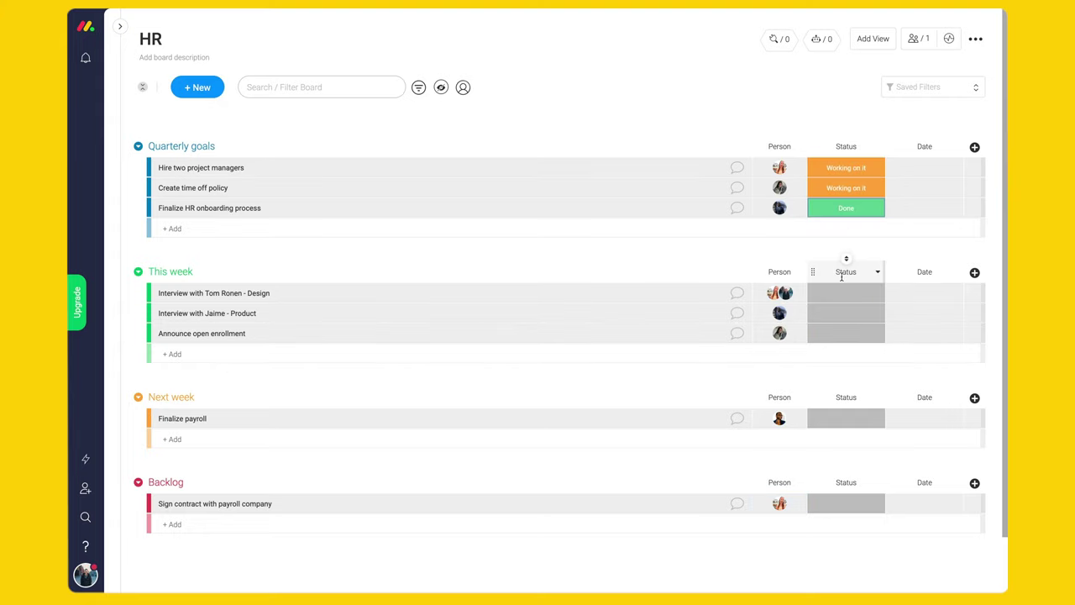
pyautogui.click(846, 321)
pyautogui.click(846, 313)
pyautogui.click(846, 341)
pyautogui.click(846, 405)
pyautogui.click(846, 419)
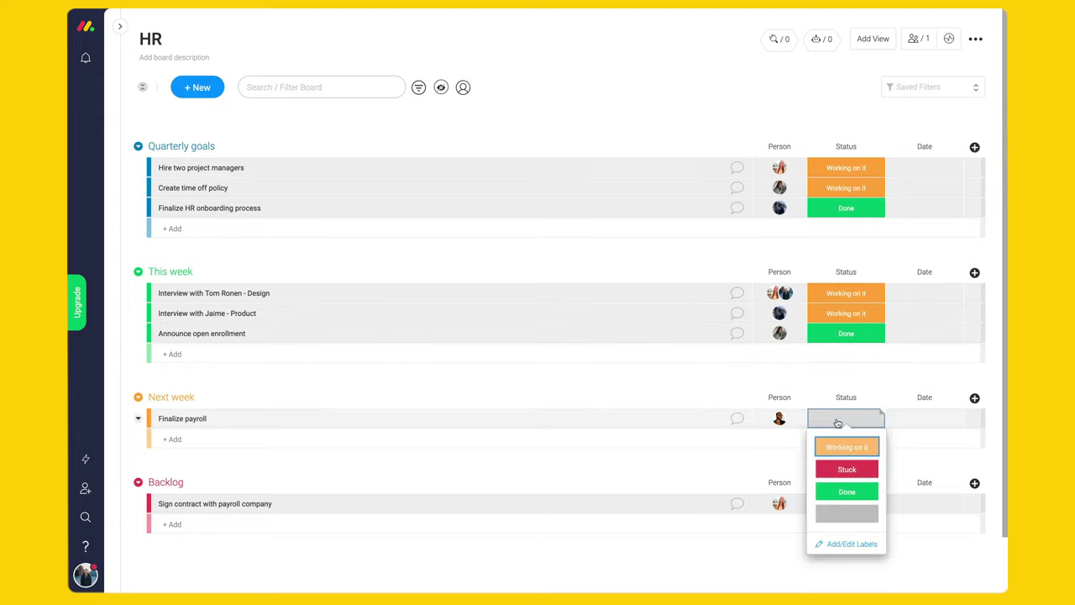
pyautogui.click(846, 444)
pyautogui.click(845, 503)
pyautogui.click(842, 488)
pyautogui.scroll(2, 841, 488)
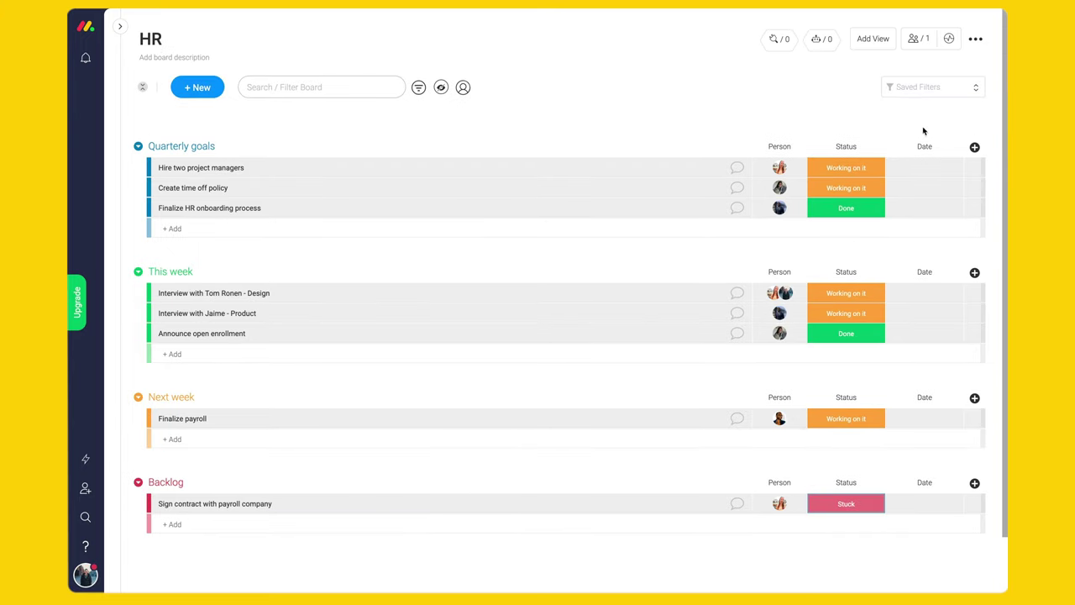
# - Give the Quarterly goals tasks due dates Jun 6, Jun 12 and May 4
pyautogui.click(926, 172)
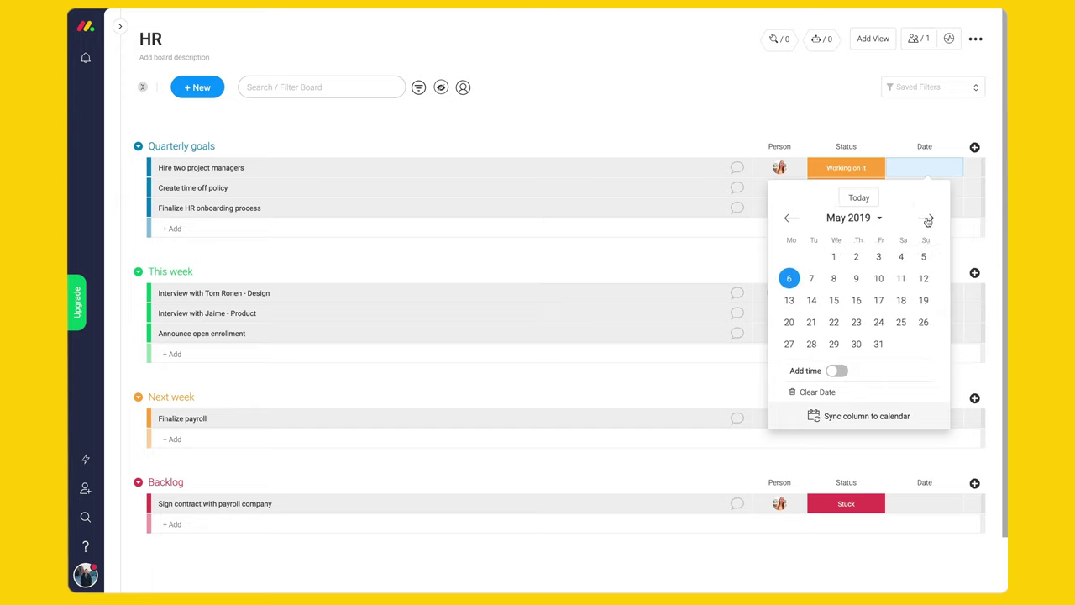
pyautogui.click(925, 217)
pyautogui.click(860, 285)
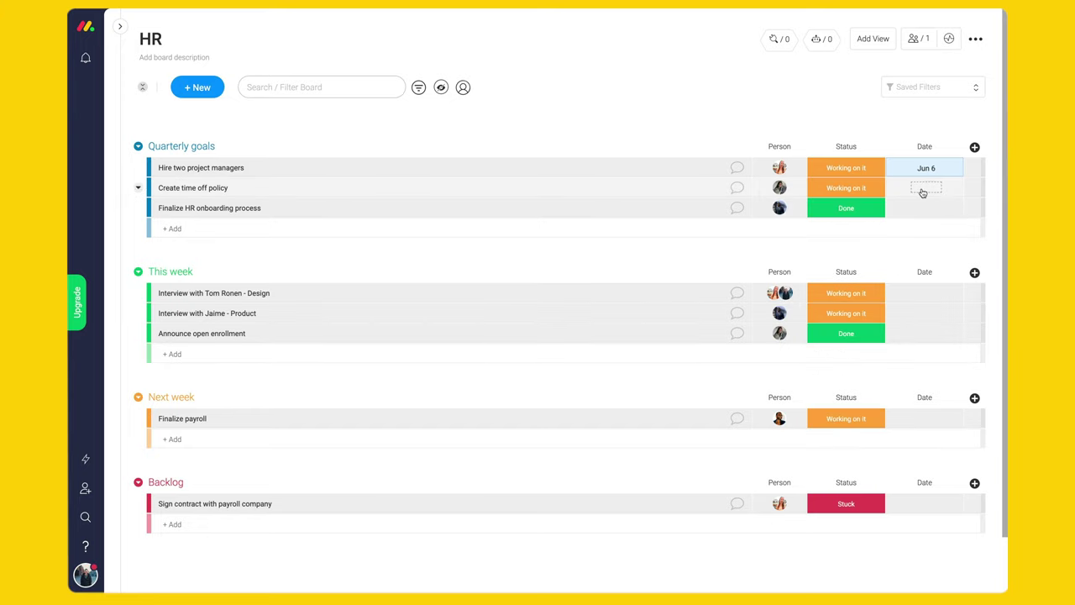
pyautogui.click(922, 190)
pyautogui.click(925, 238)
pyautogui.click(835, 320)
pyautogui.click(924, 209)
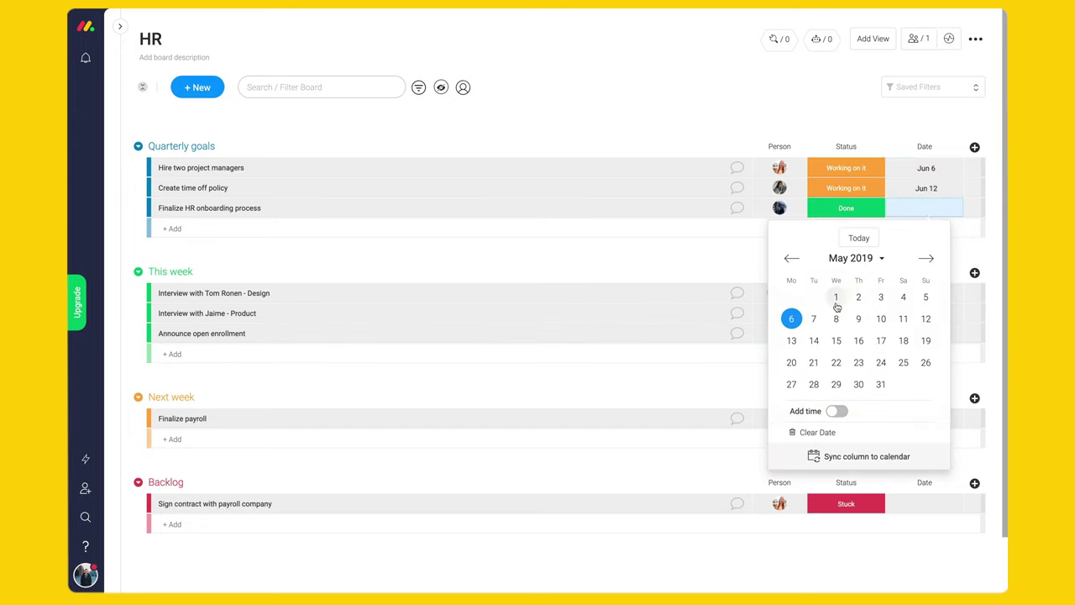
pyautogui.click(903, 297)
# - Set due dates: interviews May 18 and May 22, Finalize payroll May 17, payroll contract May 30
pyautogui.click(924, 293)
pyautogui.click(903, 426)
pyautogui.click(924, 313)
pyautogui.click(837, 468)
pyautogui.click(924, 418)
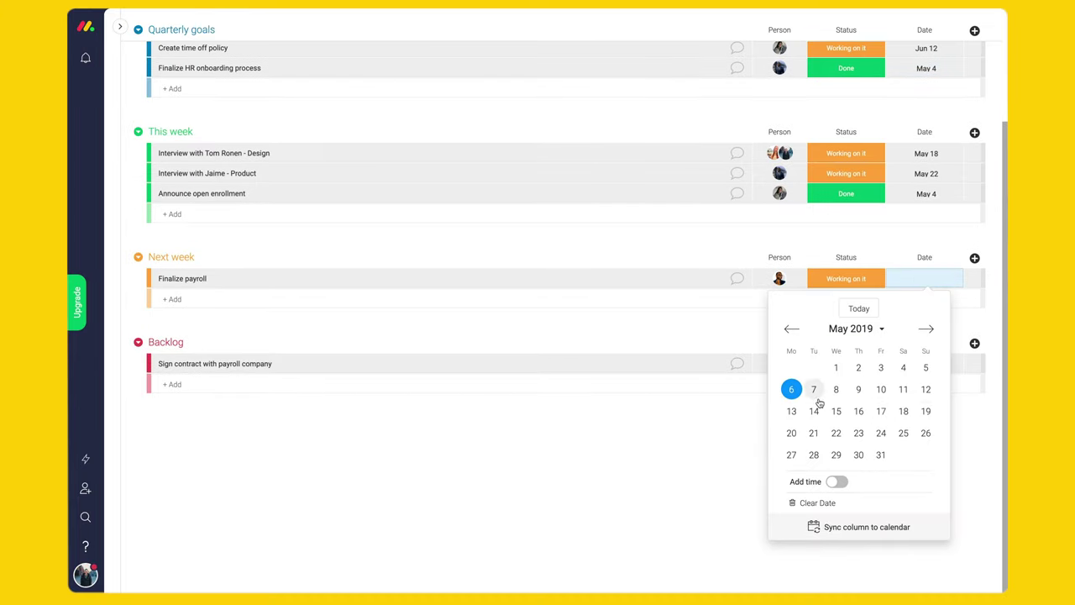
pyautogui.click(878, 408)
pyautogui.click(924, 278)
pyautogui.click(879, 454)
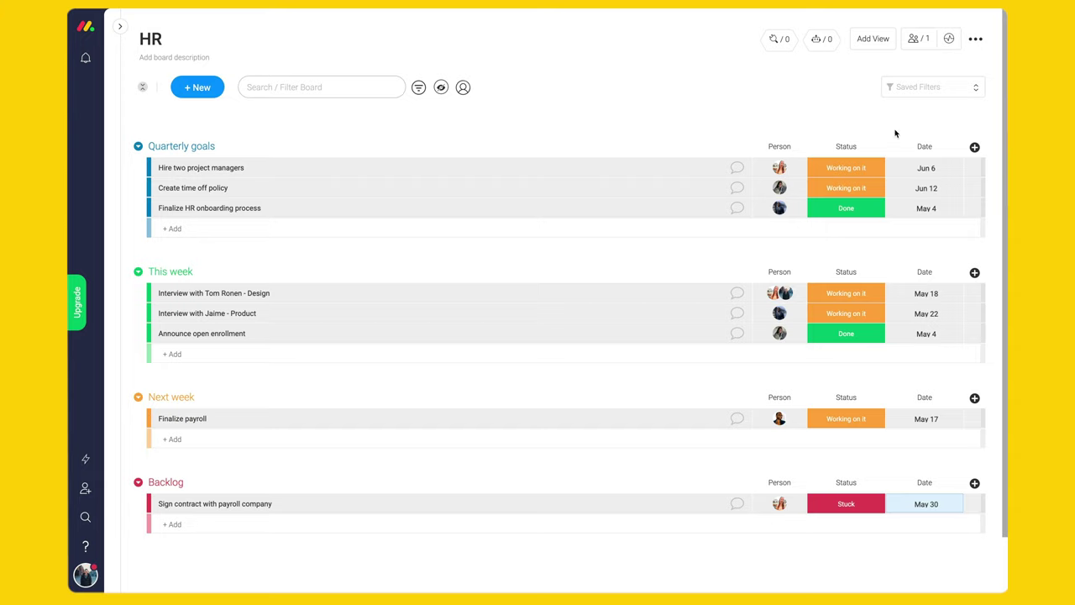
# - Connect the Date column to the Status column so completed items show checkmarks
pyautogui.click(956, 147)
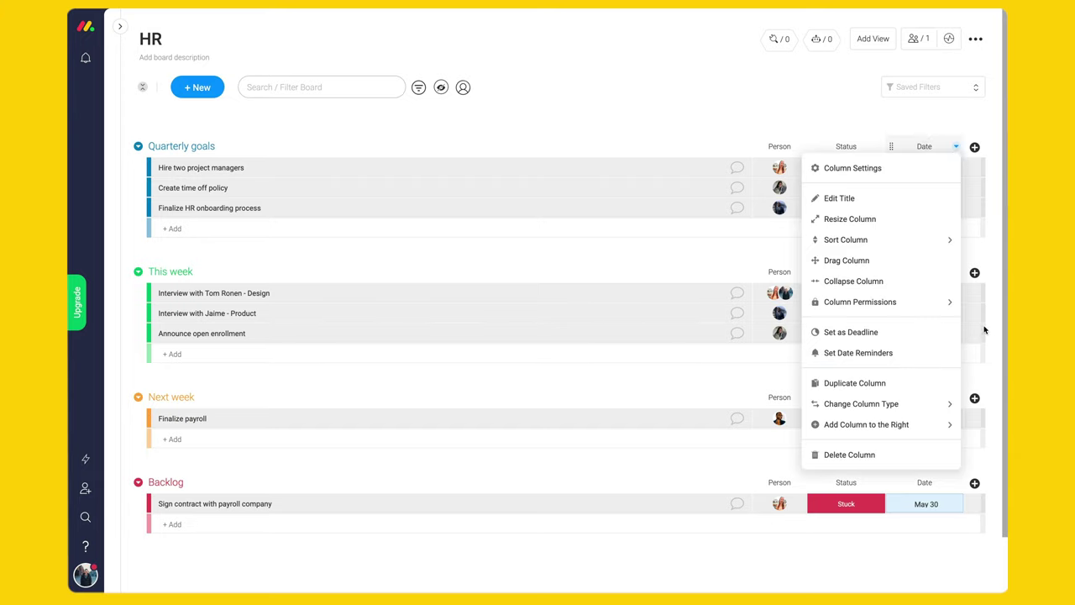
pyautogui.click(857, 332)
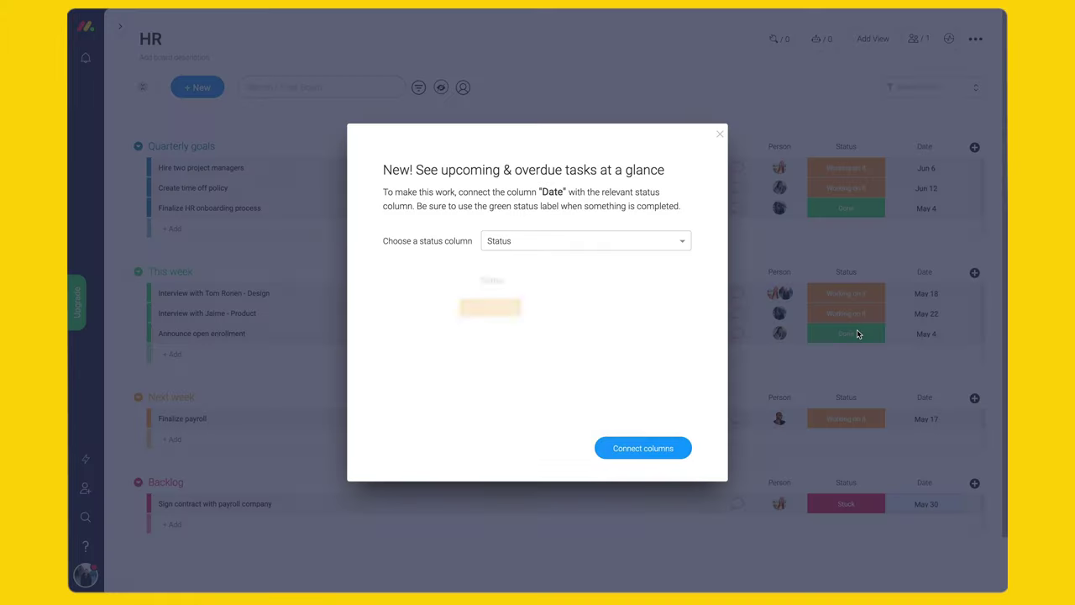
pyautogui.click(575, 241)
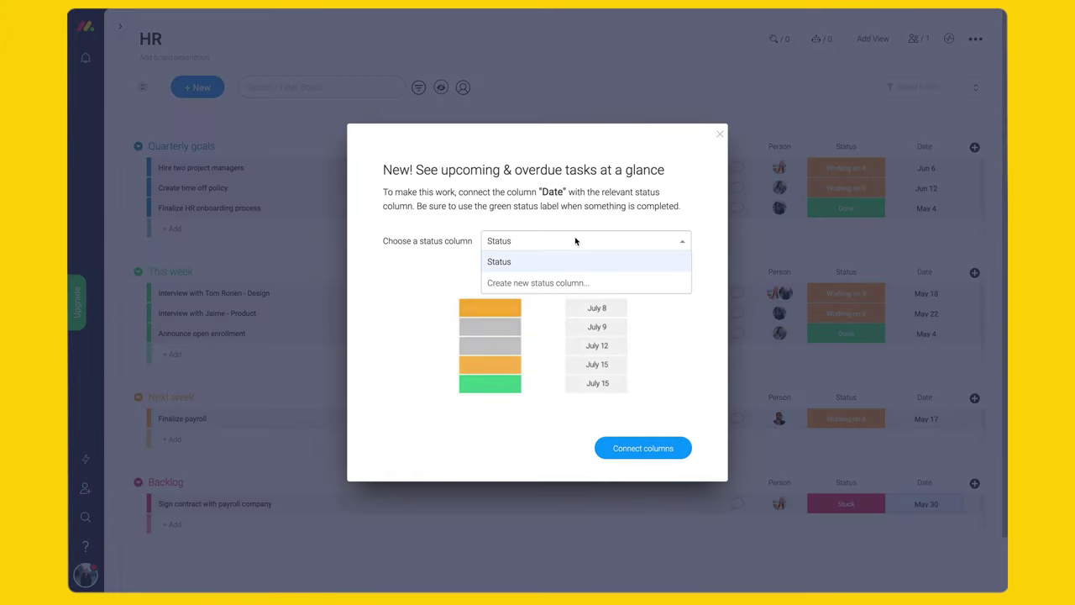
pyautogui.click(514, 262)
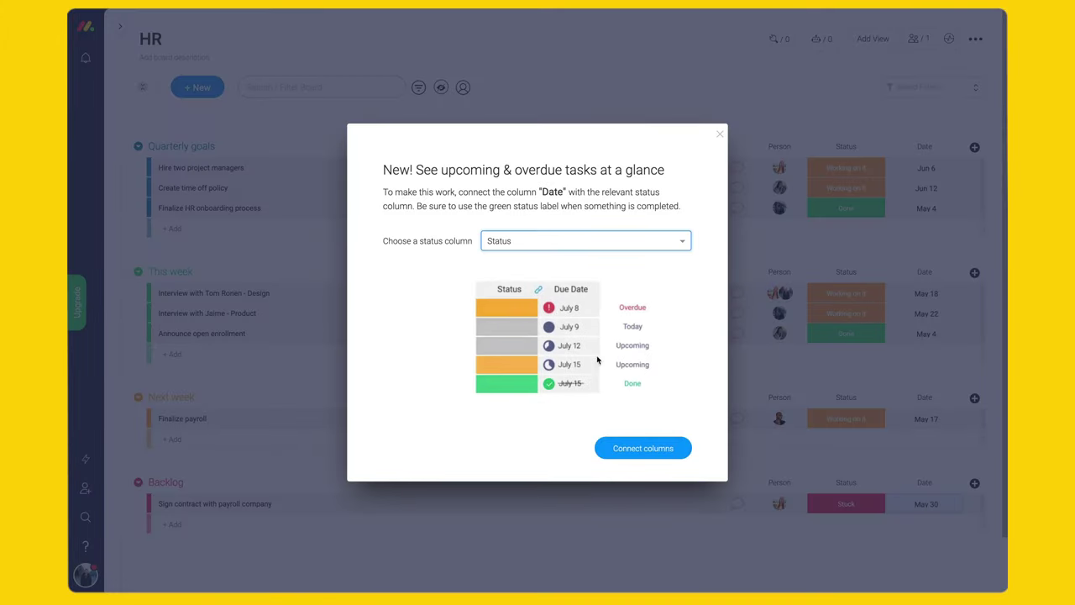
pyautogui.click(655, 451)
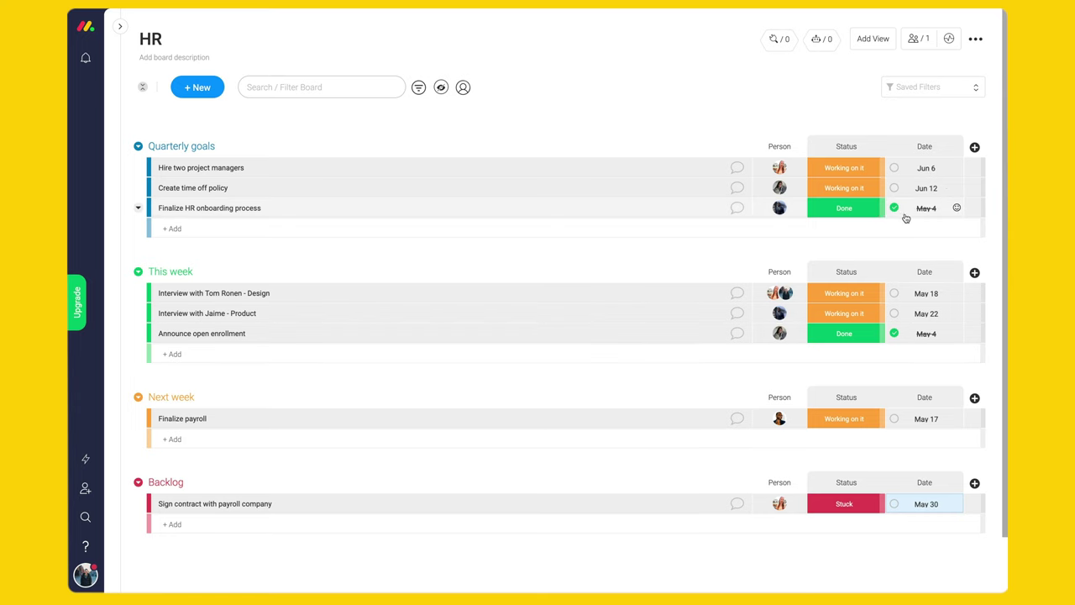
pyautogui.moveTo(896, 212)
pyautogui.moveTo(895, 298)
pyautogui.click(120, 26)
# - Browse the Marketing board, then open the Fundraising board and show the dashboards list
pyautogui.click(154, 360)
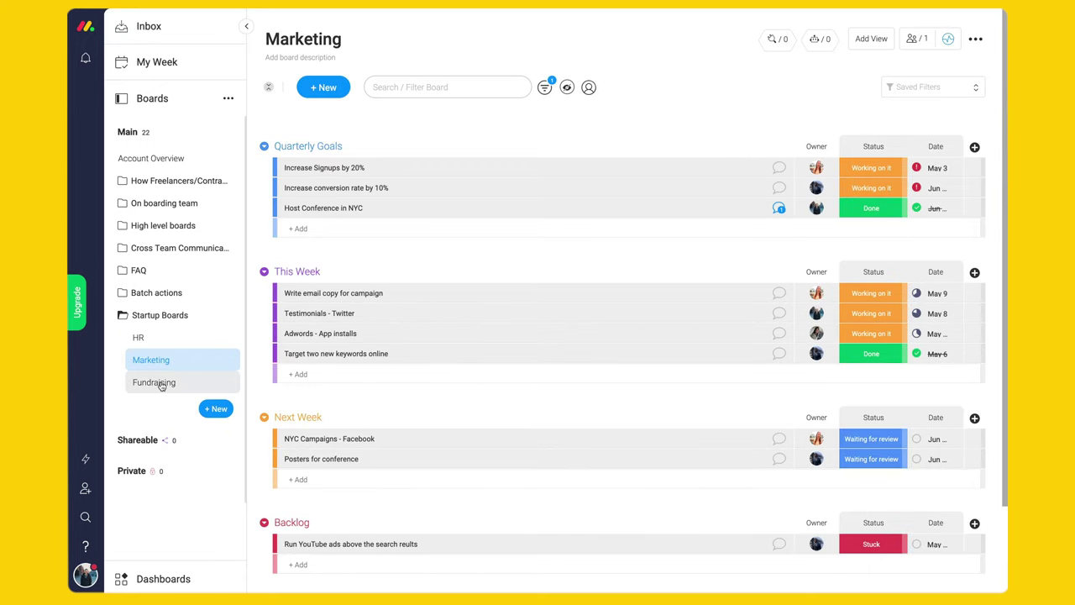
pyautogui.click(163, 384)
pyautogui.click(162, 383)
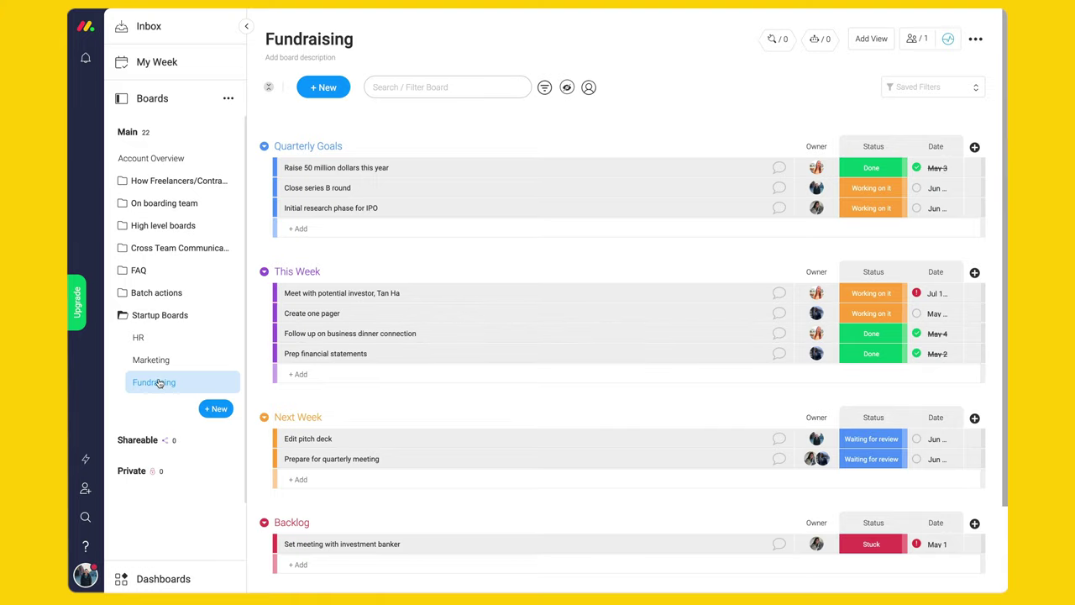
pyautogui.click(191, 579)
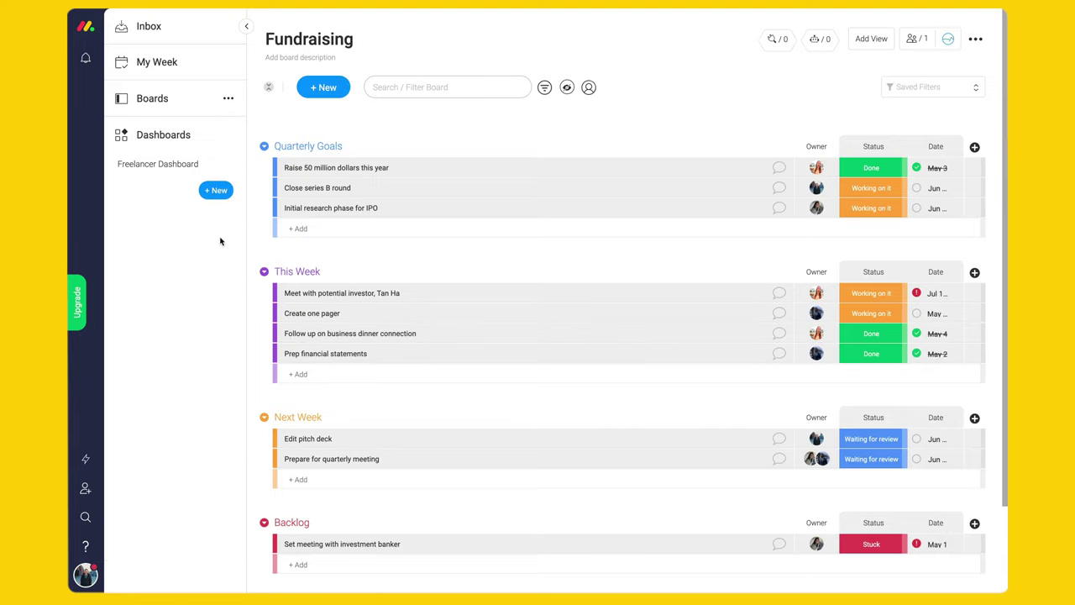
# - Create a new dashboard and rename it from My Dashboard to 'Startup Dashboard'
pyautogui.click(216, 190)
pyautogui.click(246, 26)
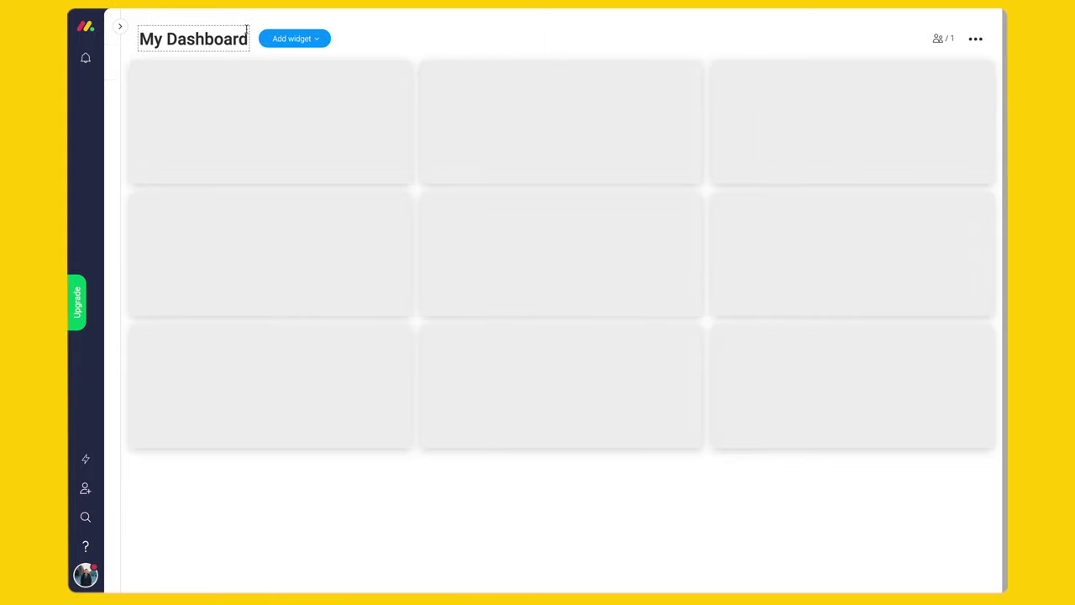
pyautogui.click(189, 39)
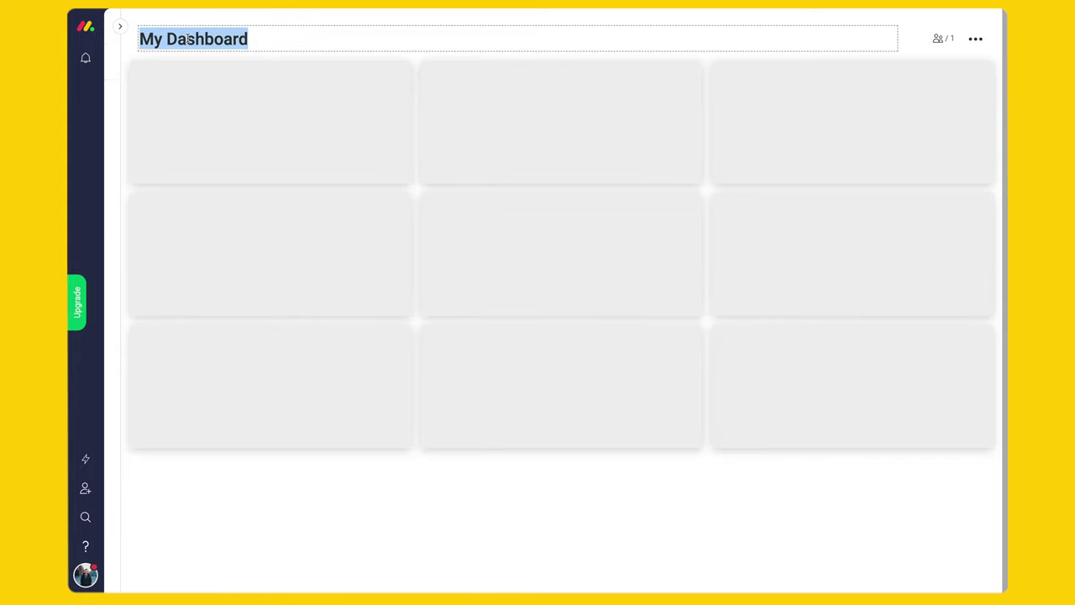
pyautogui.write('Startup ')
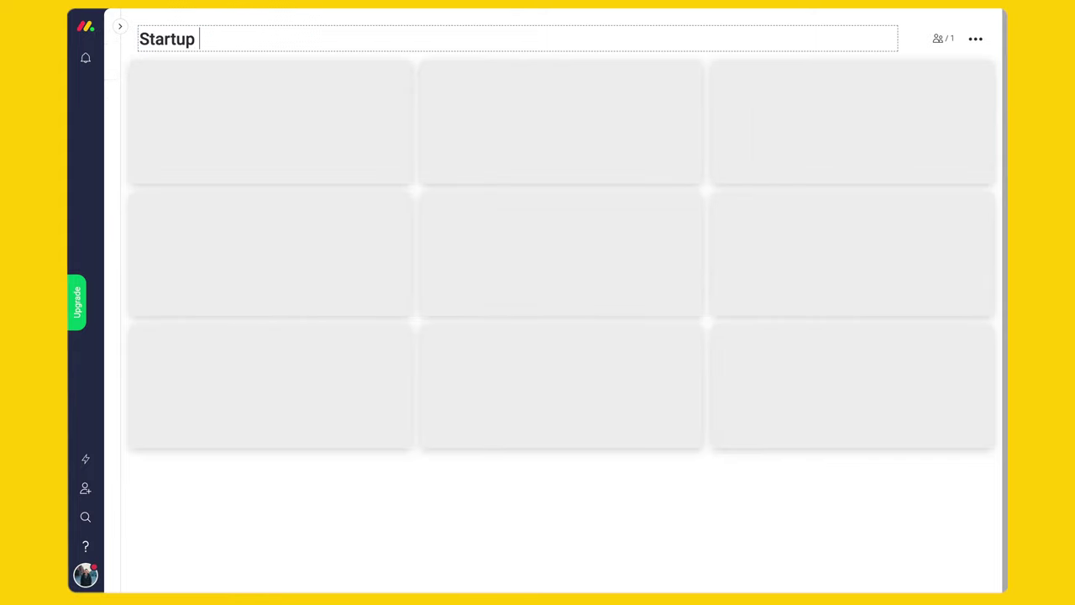
pyautogui.write('Dashboard')
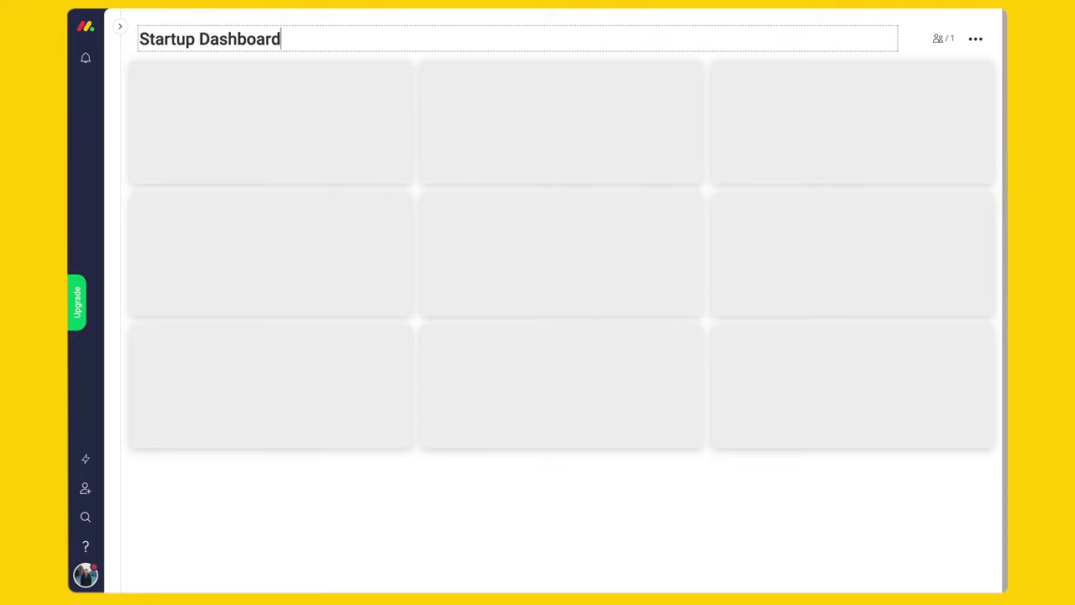
pyautogui.press('Return')
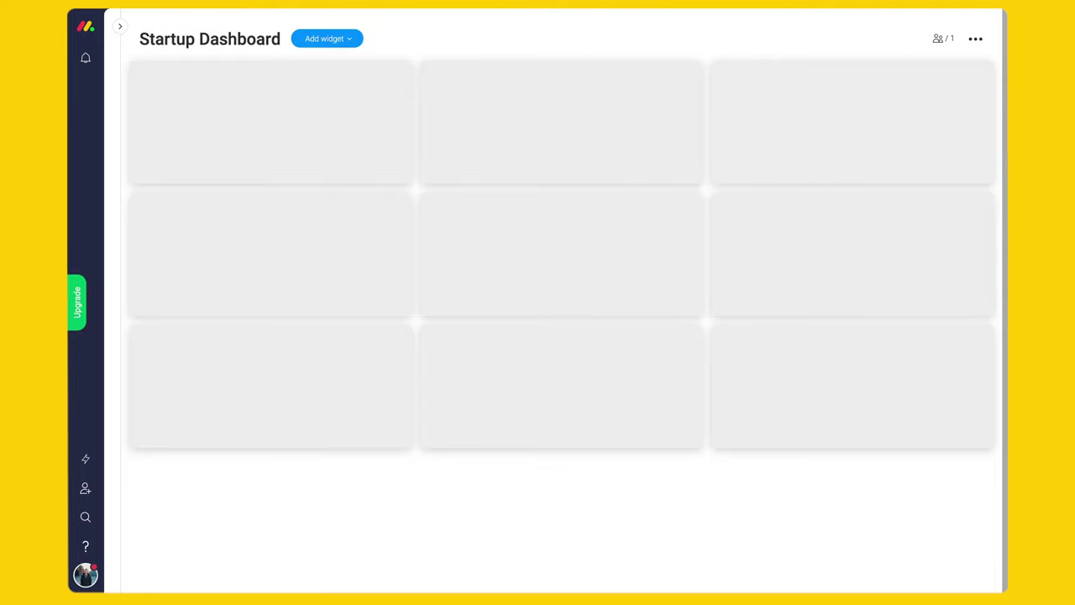
pyautogui.click(351, 39)
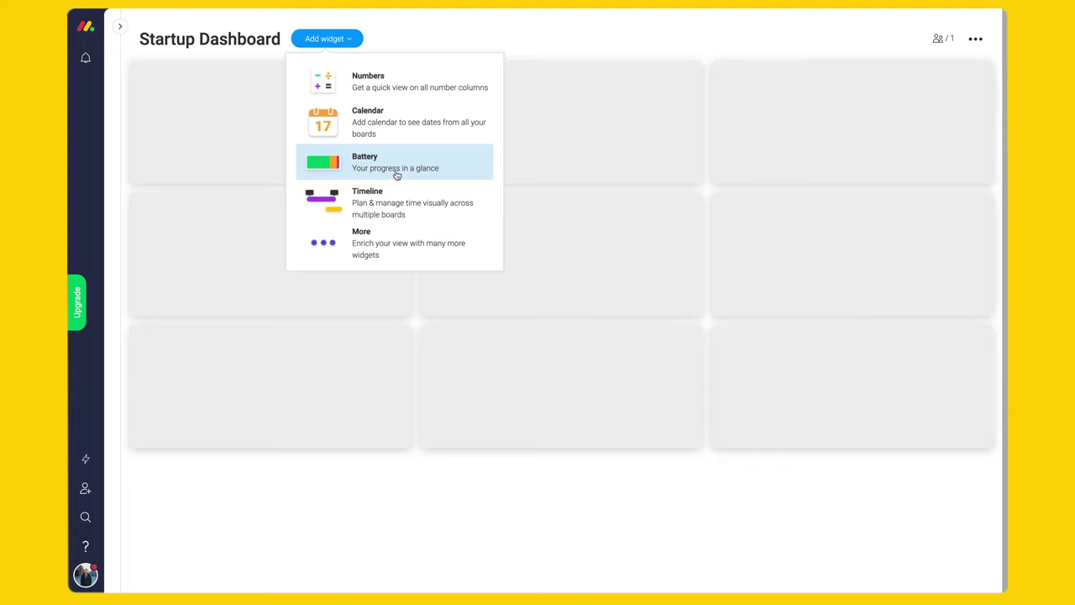
# - Add a Battery widget on the Fundraising board titled 'Fundraising Quarterly Goal'
pyautogui.click(382, 171)
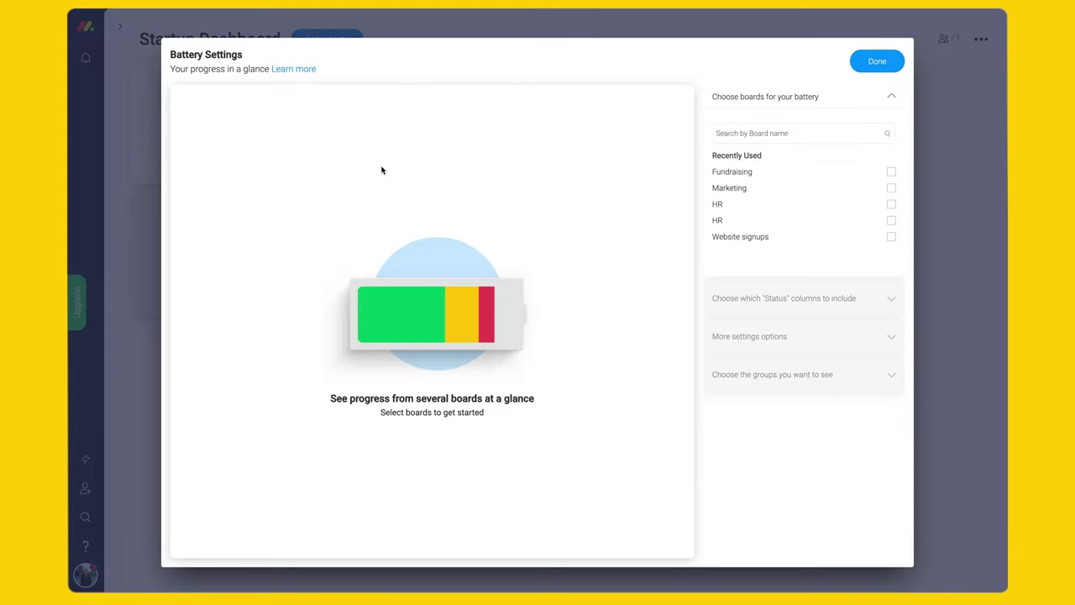
pyautogui.click(756, 172)
pyautogui.click(438, 132)
pyautogui.write('F')
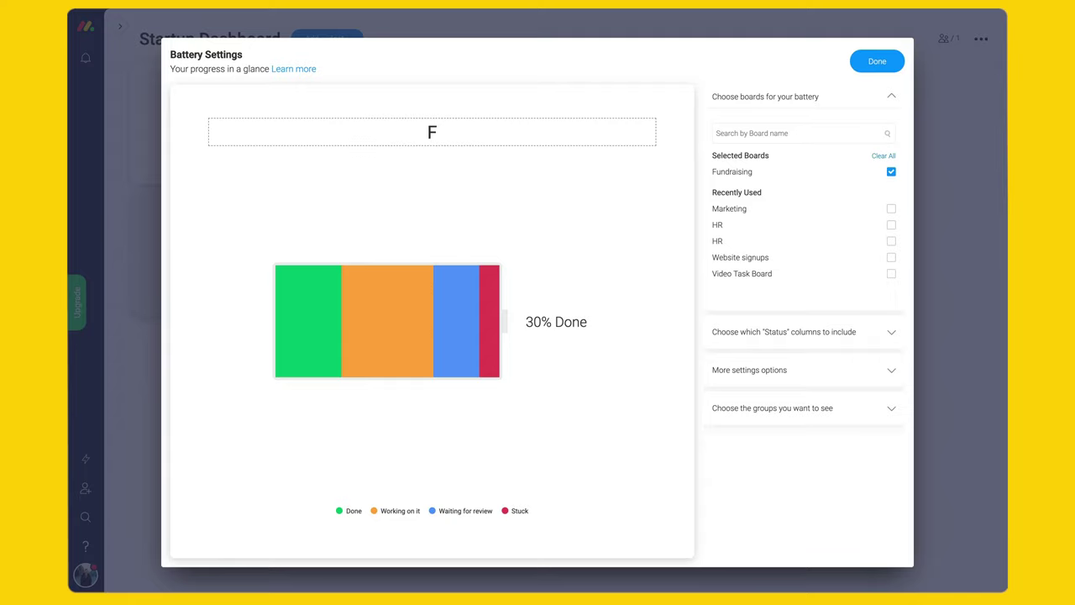
pyautogui.write('undraising Quarterly Goal')
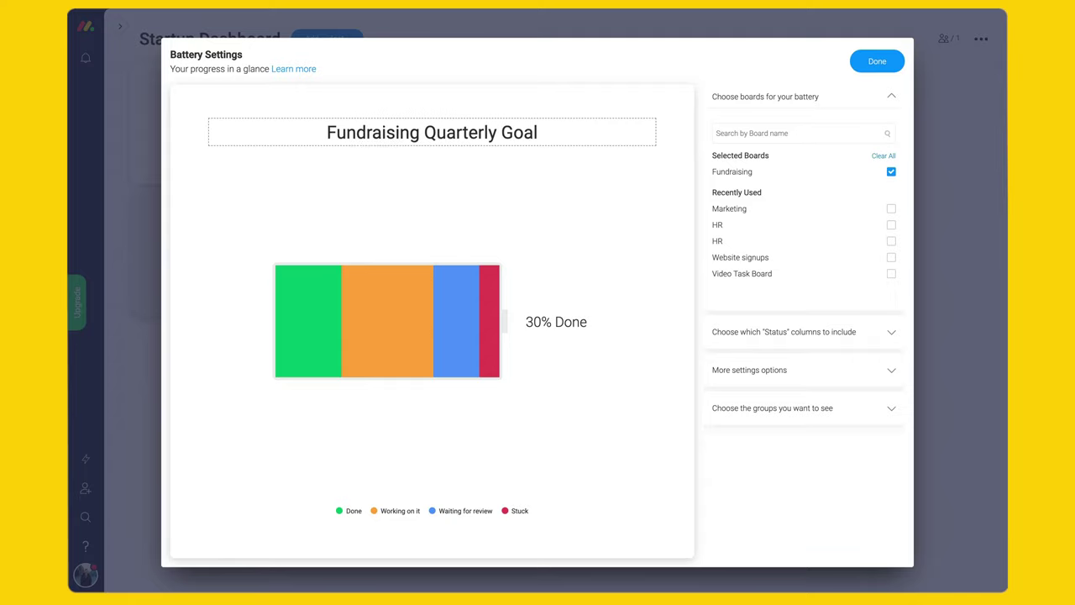
pyautogui.press('Return')
# - Limit the Fundraising battery to track only the Quarterly Goals group
pyautogui.click(772, 331)
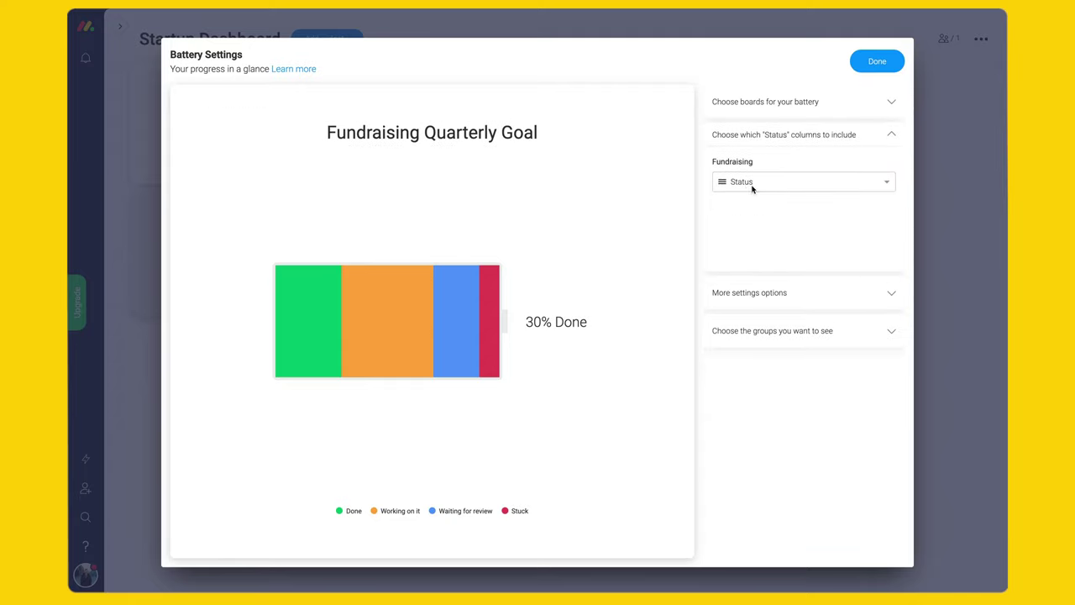
pyautogui.click(773, 293)
pyautogui.click(786, 421)
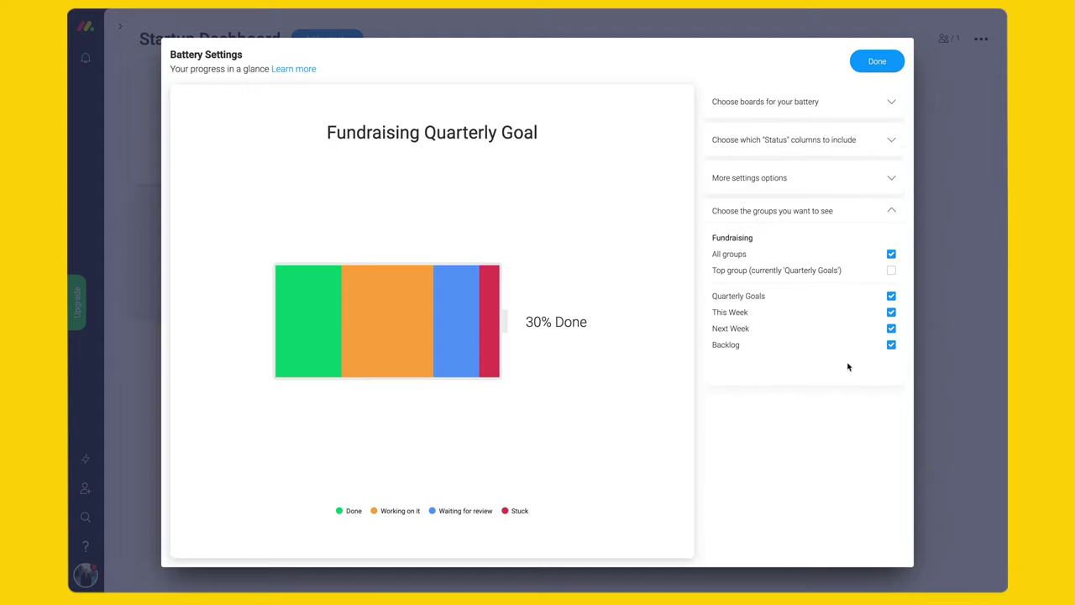
pyautogui.click(891, 254)
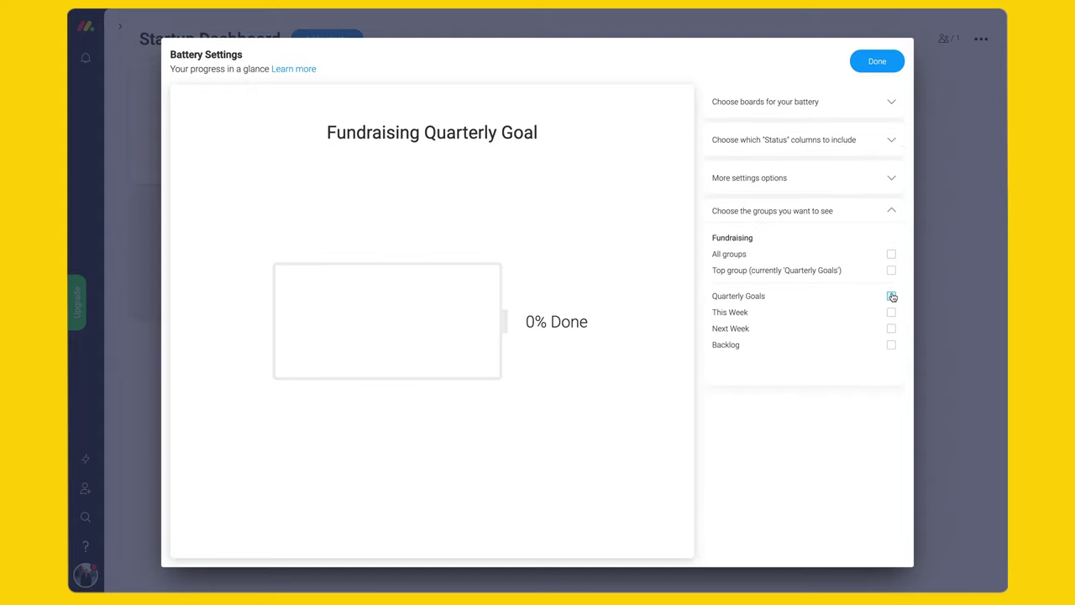
pyautogui.click(891, 295)
pyautogui.click(869, 67)
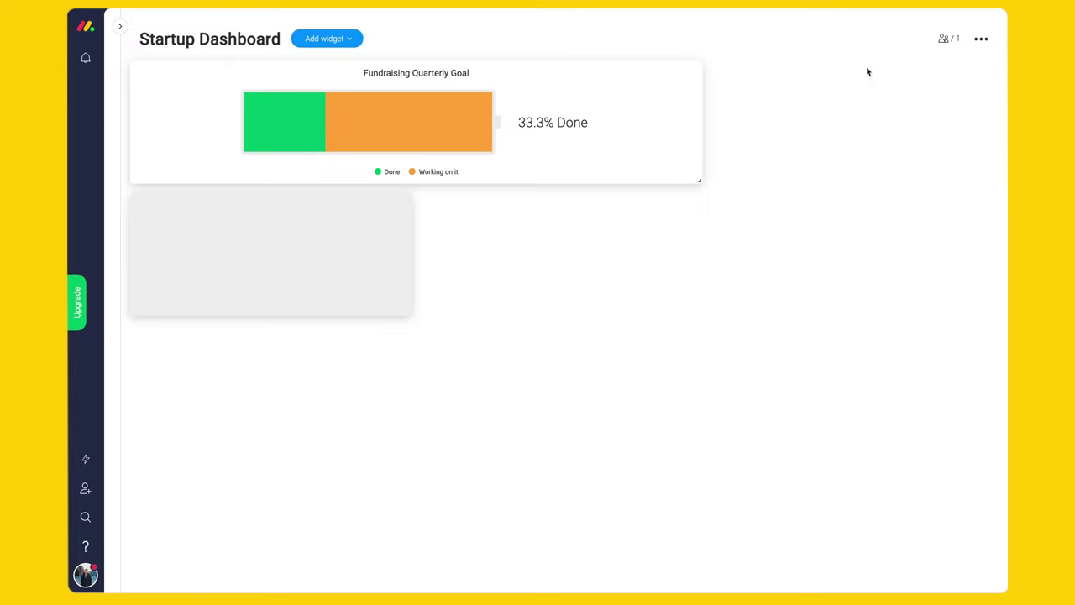
# - Shrink the Fundraising battery to one grid cell and add a Marketing board battery
pyautogui.moveTo(703, 181); pyautogui.dragTo(430, 191)
pyautogui.click(372, 75)
pyautogui.click(752, 185)
pyautogui.click(777, 319)
pyautogui.click(878, 66)
# - Add a third battery for HR and browse the full widget catalogue
pyautogui.click(356, 39)
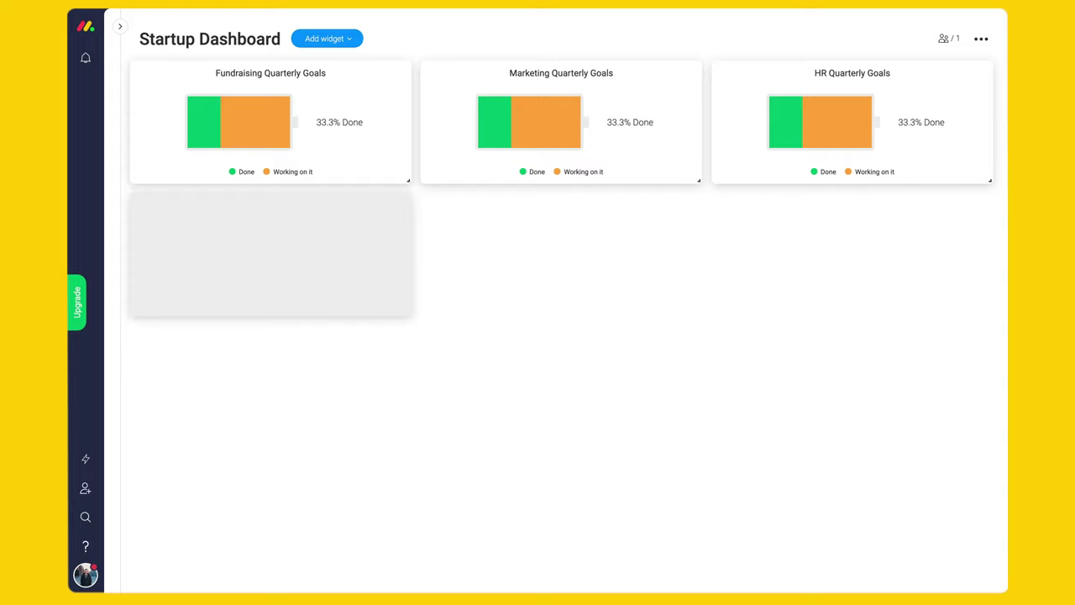
pyautogui.click(332, 39)
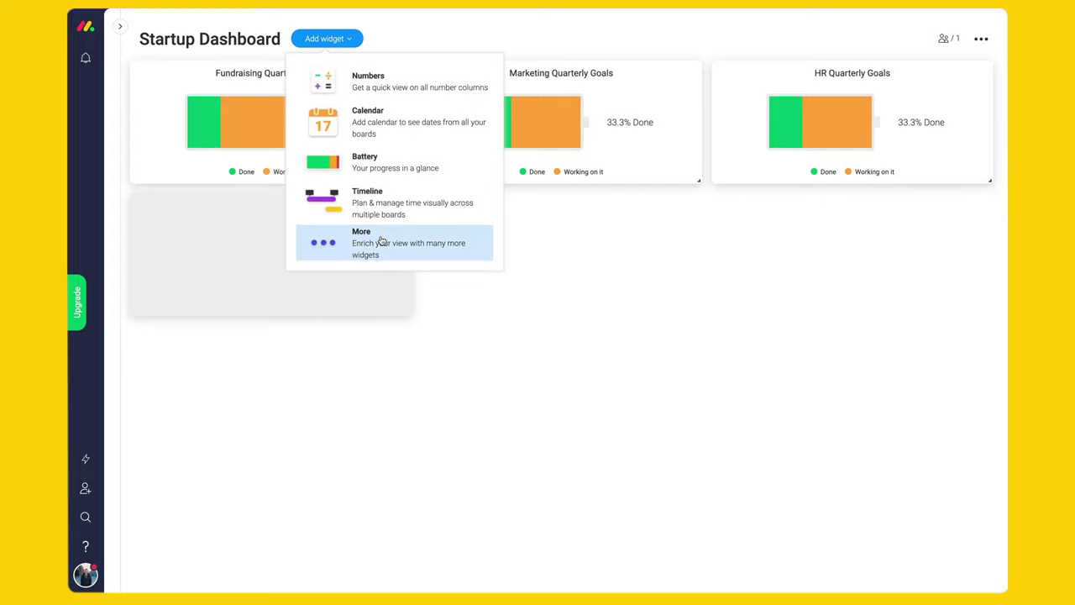
pyautogui.click(382, 243)
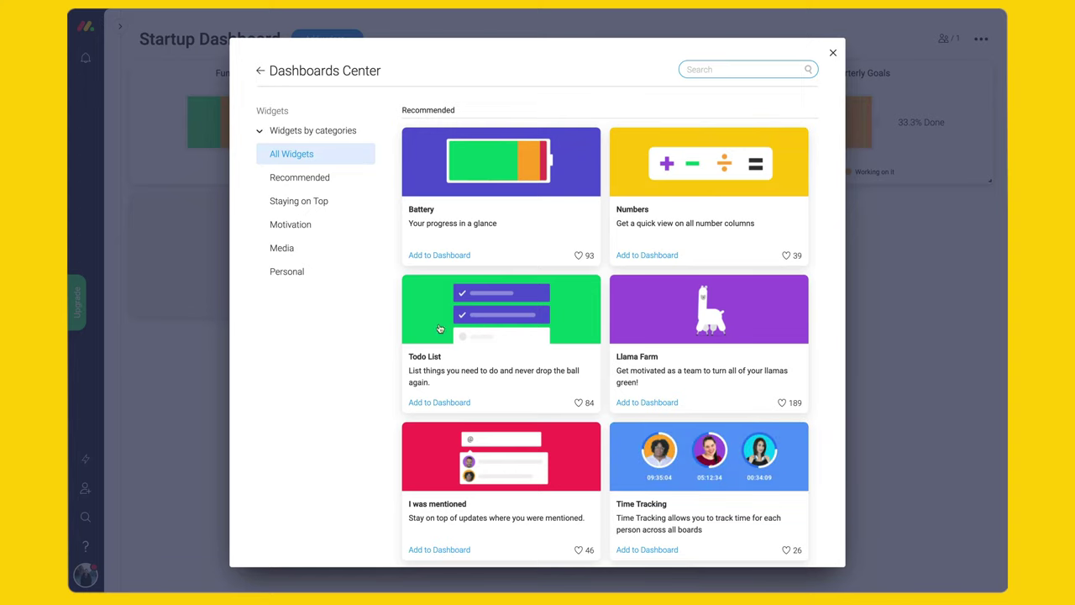
# - Find the Table widget in the Dashboards Center catalogue and add it to the dashboard
pyautogui.scroll(-1, 741, 306)
pyautogui.scroll(-4, 740, 306)
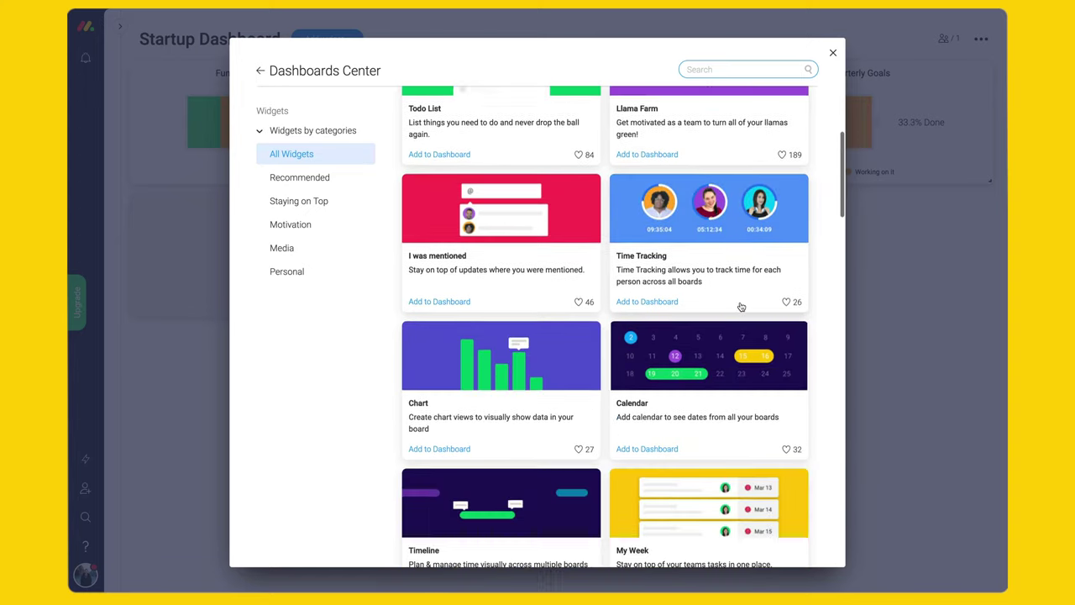
pyautogui.scroll(-4, 740, 307)
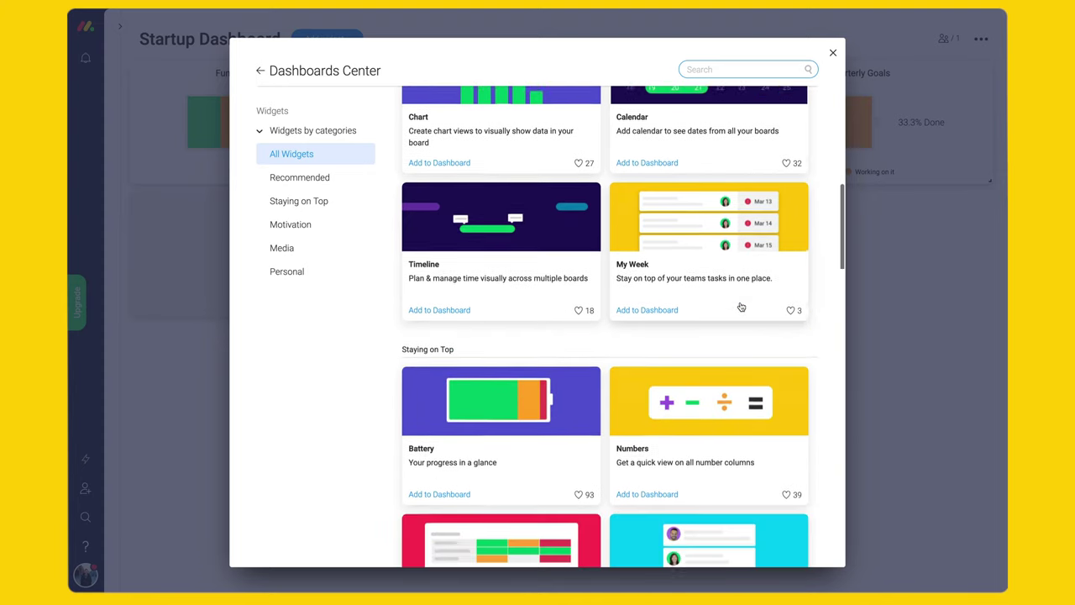
pyautogui.scroll(-1, 741, 307)
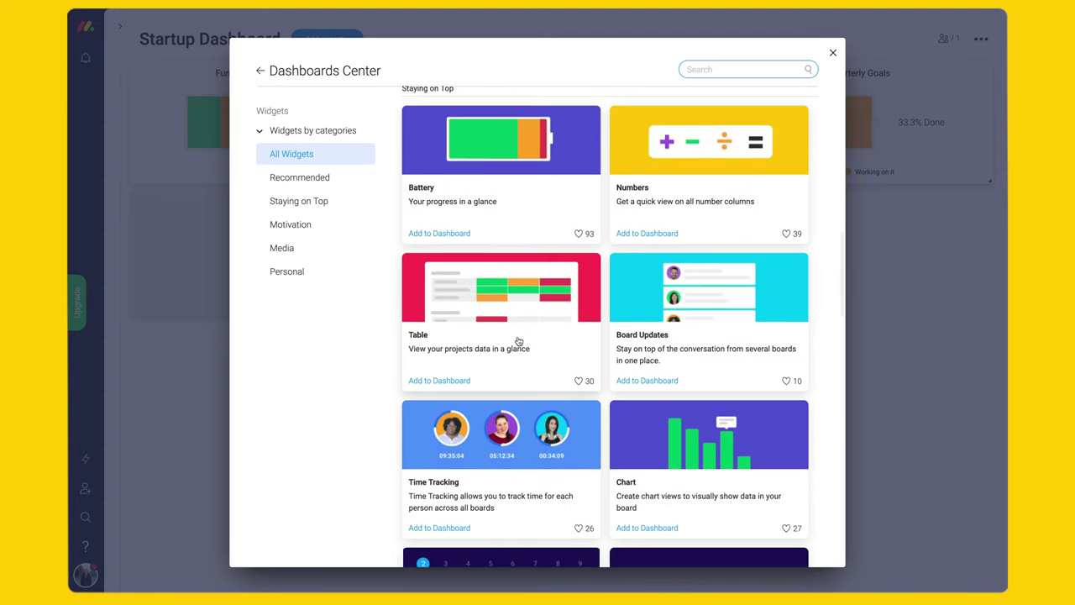
pyautogui.click(440, 381)
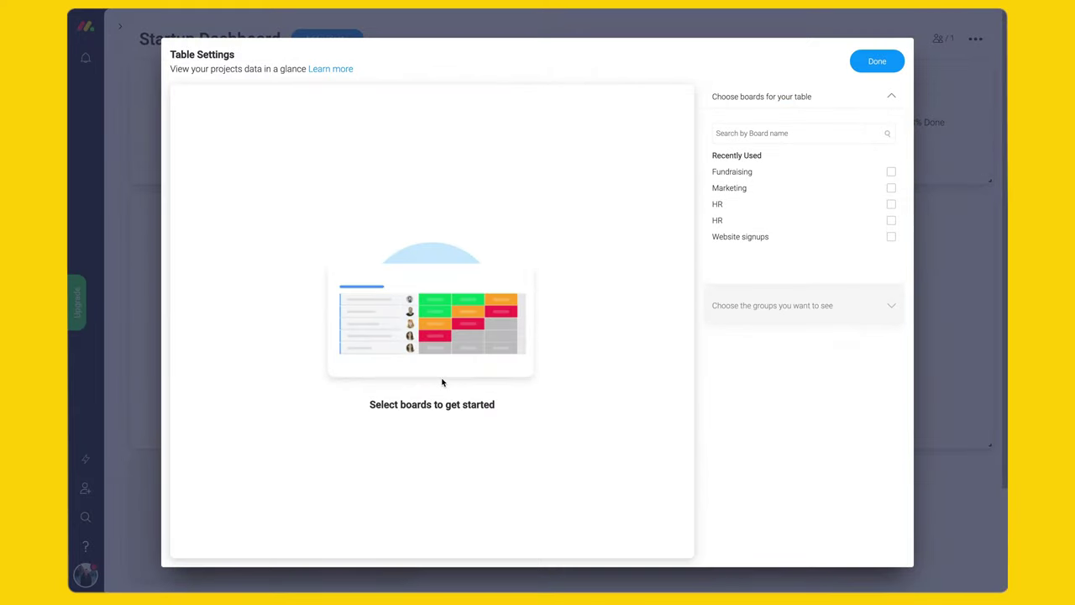
# - Select the Fundraising, Marketing and HR boards and title the table 'Cross-team Quarterly Goals'
pyautogui.click(736, 173)
pyautogui.click(725, 206)
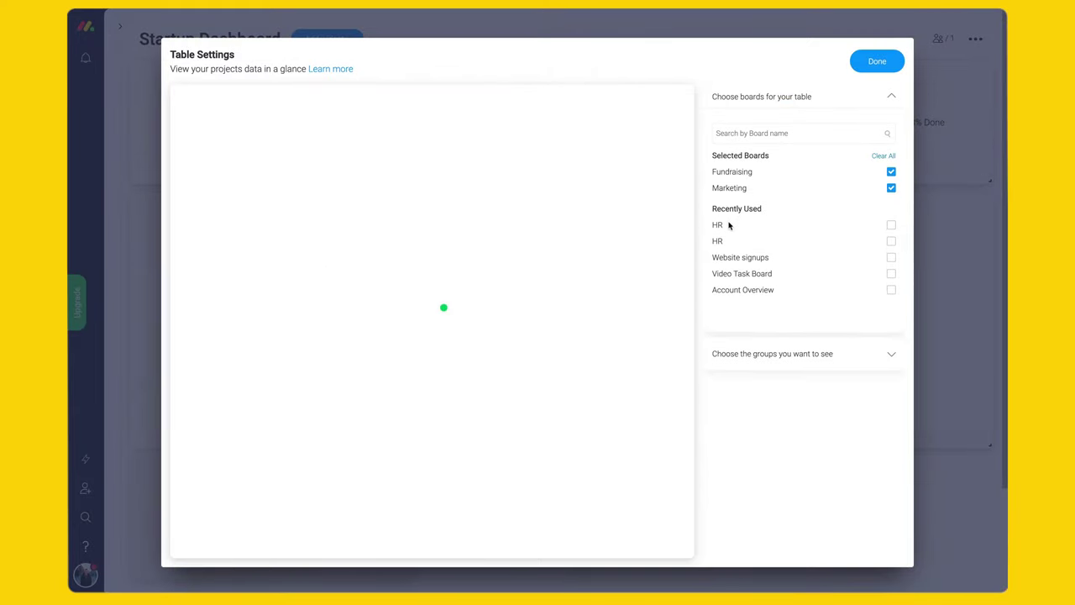
pyautogui.click(805, 227)
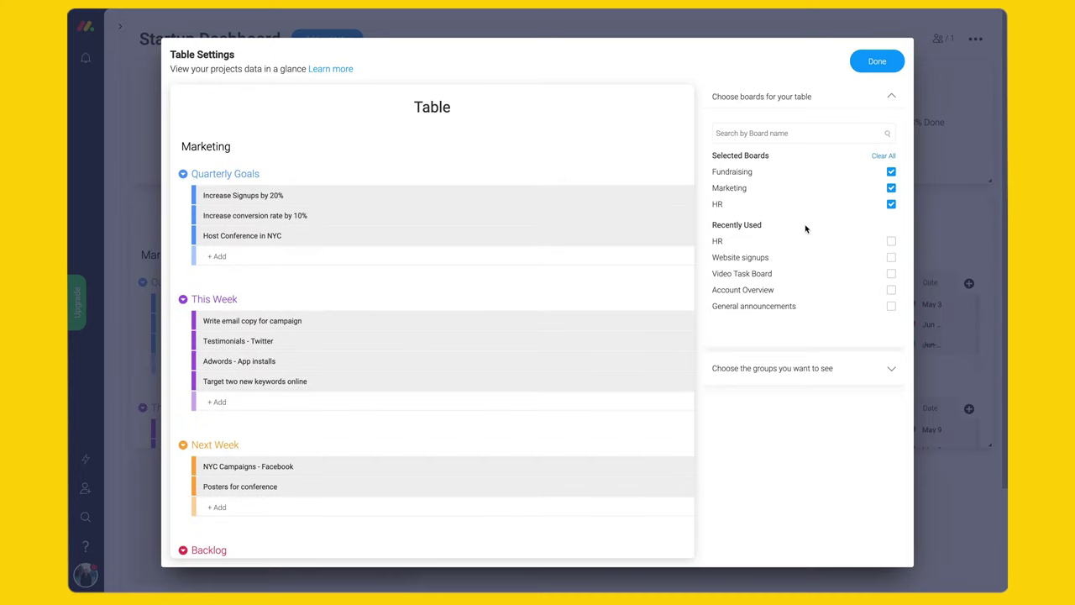
pyautogui.click(453, 112)
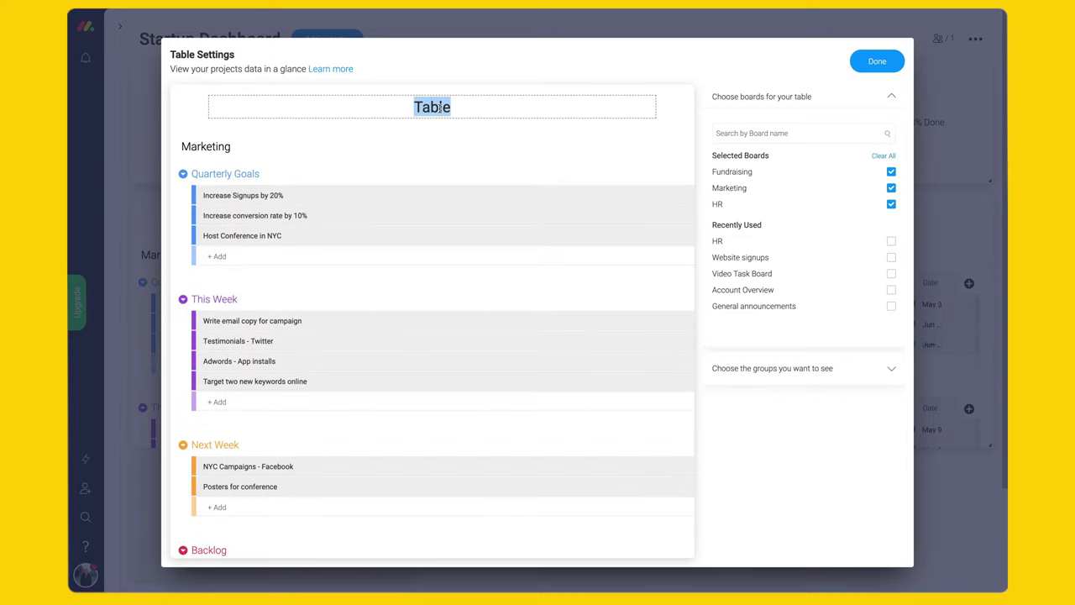
pyautogui.write('Cross-team Quarterly Goals')
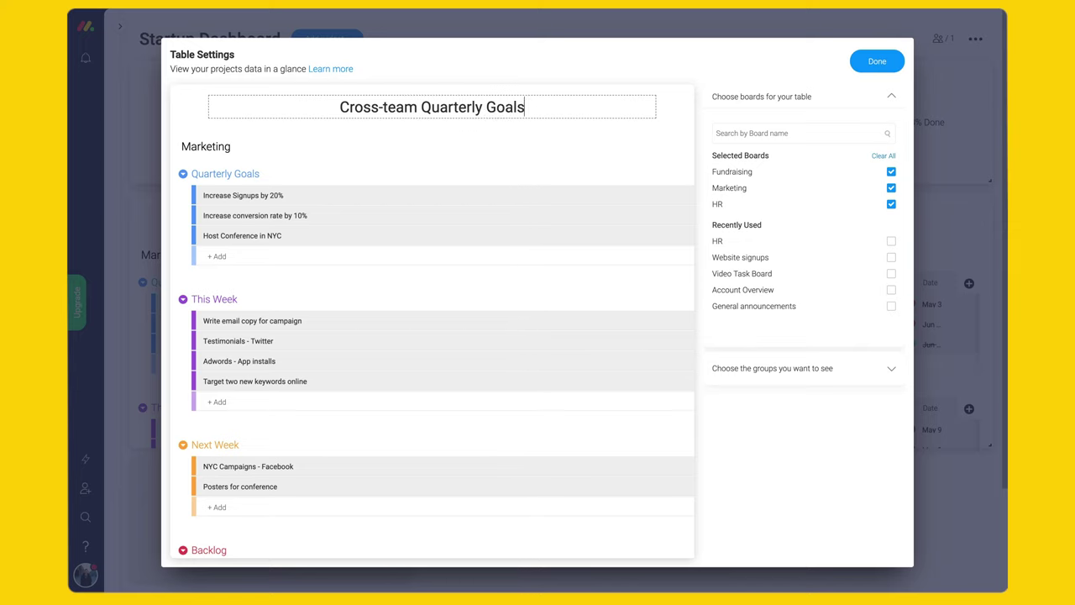
pyautogui.press('Return')
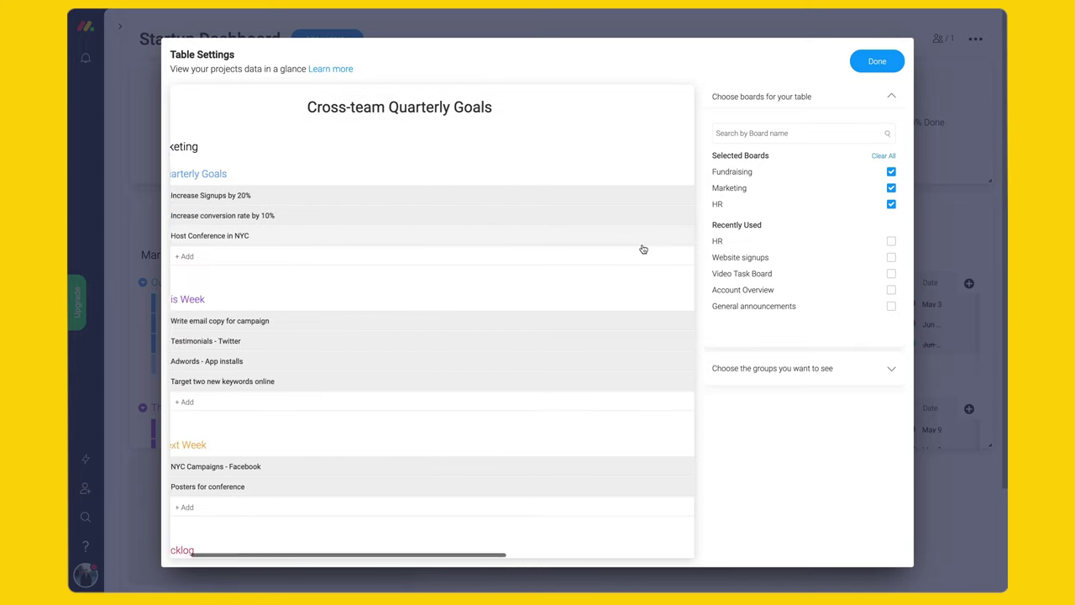
# - Limit each board to only its Quarterly Goals group and save the table settings
pyautogui.click(799, 368)
pyautogui.click(891, 177)
pyautogui.click(891, 305)
pyautogui.click(891, 432)
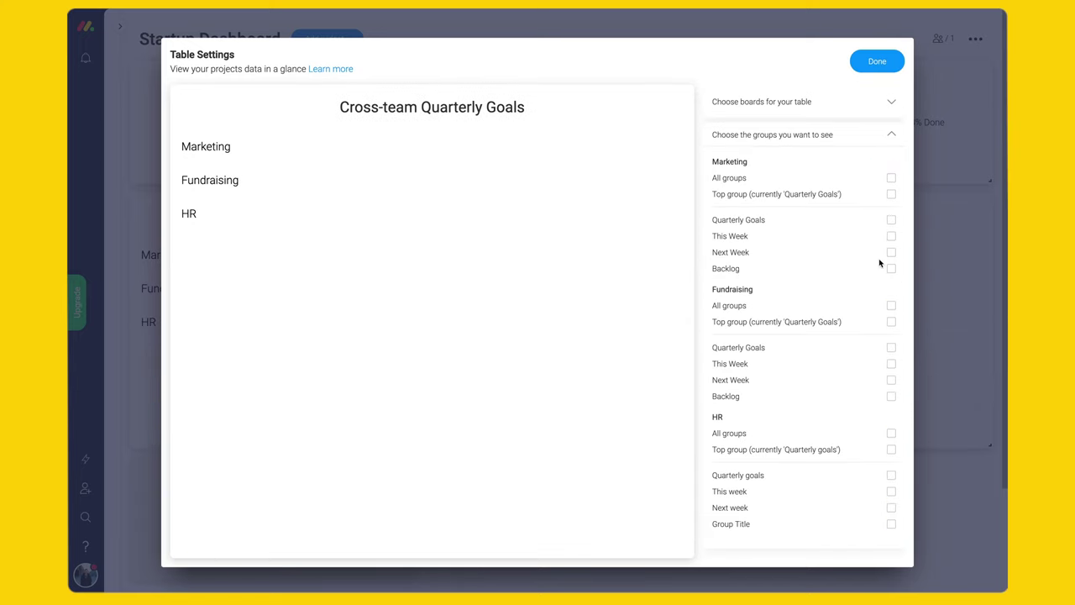
pyautogui.click(891, 219)
pyautogui.click(891, 346)
pyautogui.click(891, 476)
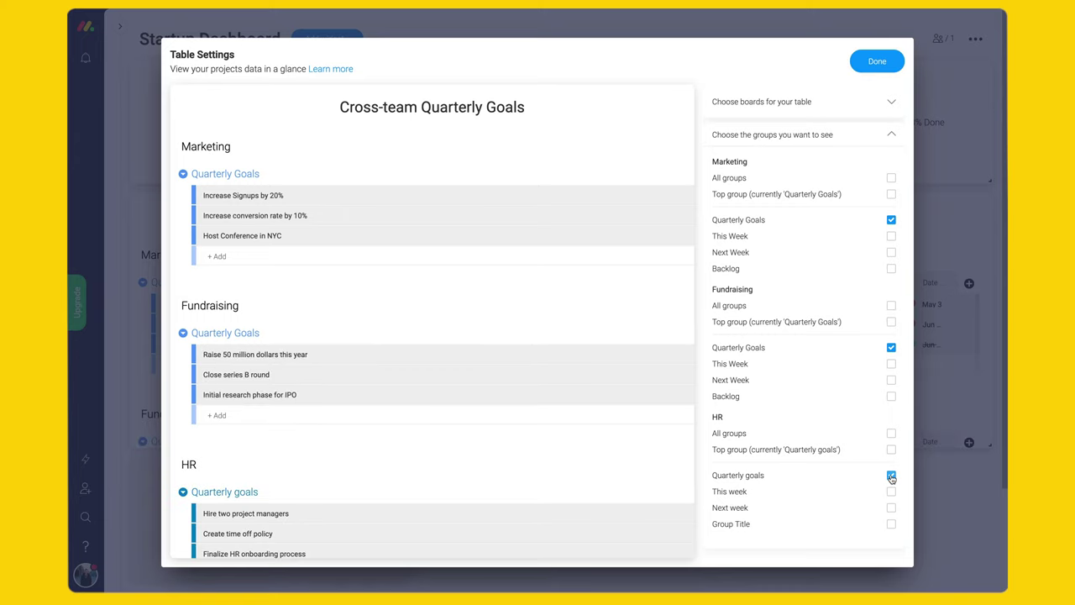
pyautogui.click(875, 62)
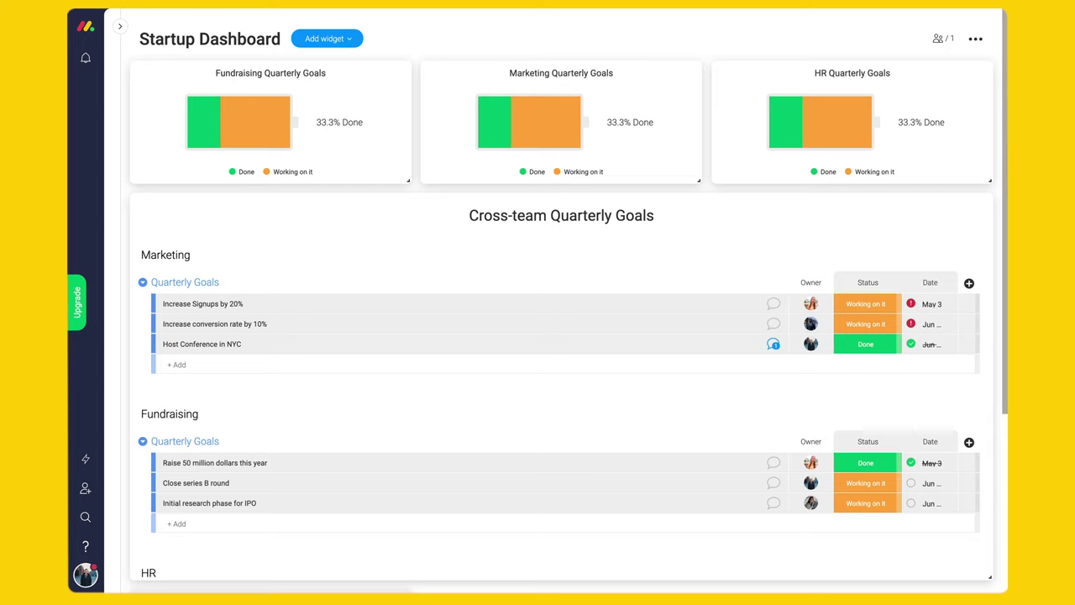
# - Open the Cross-team Quarterly Goals table full-size and filter it to one team member's items
pyautogui.moveTo(909, 215)
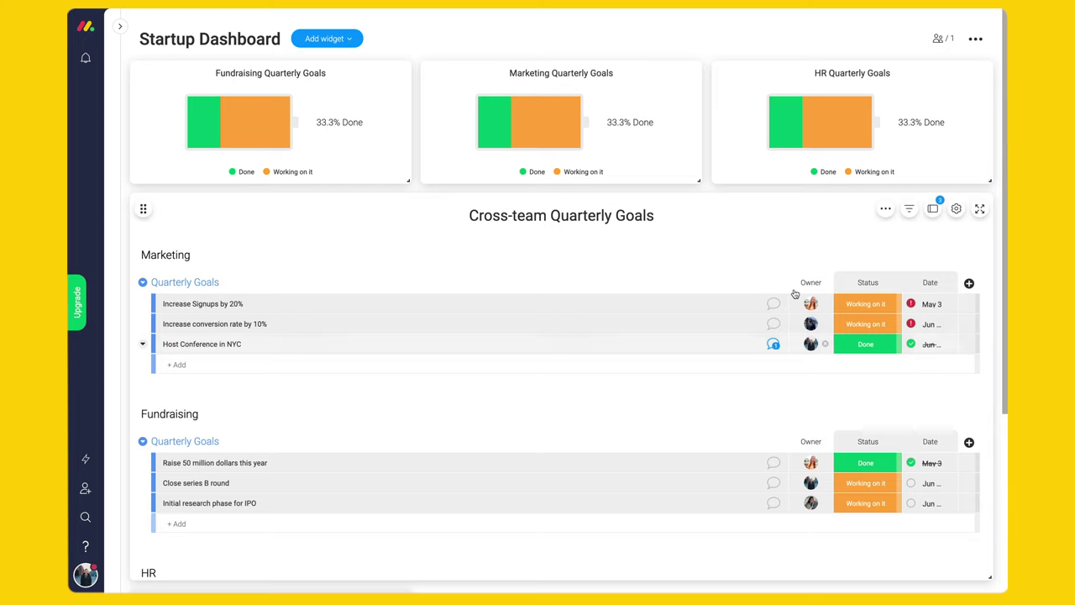
pyautogui.click(907, 211)
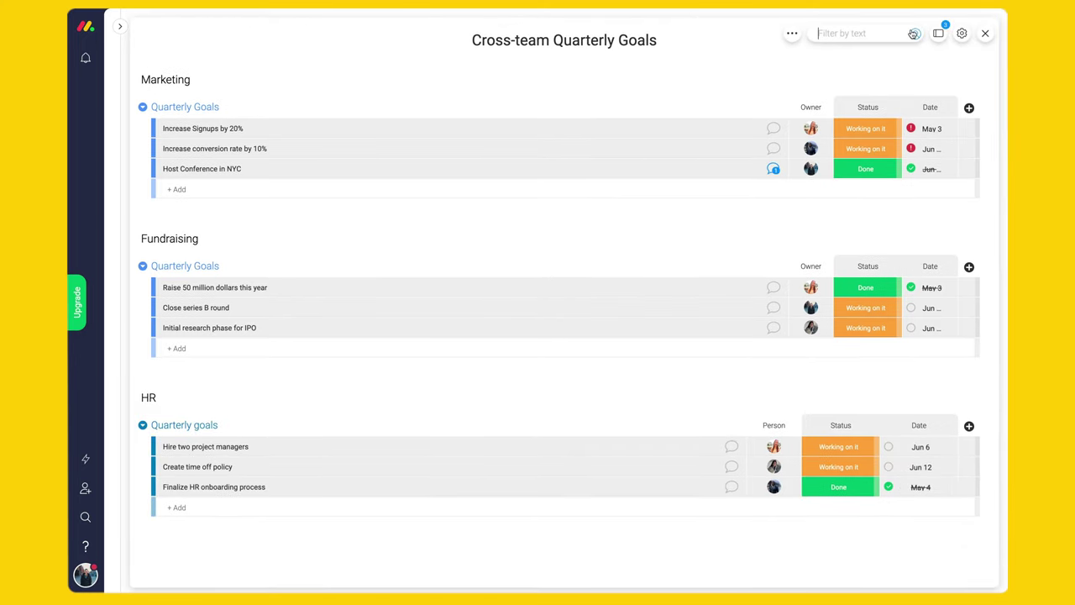
pyautogui.click(883, 56)
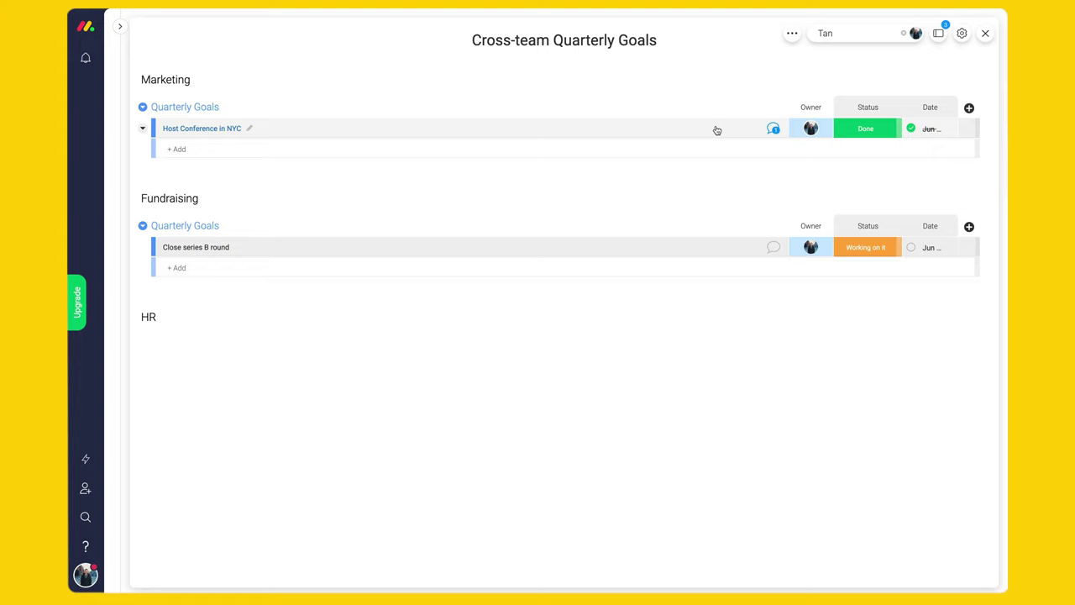
# - Check the Host Conference in NYC update, close the expanded table and bring up the widget choices
pyautogui.click(772, 128)
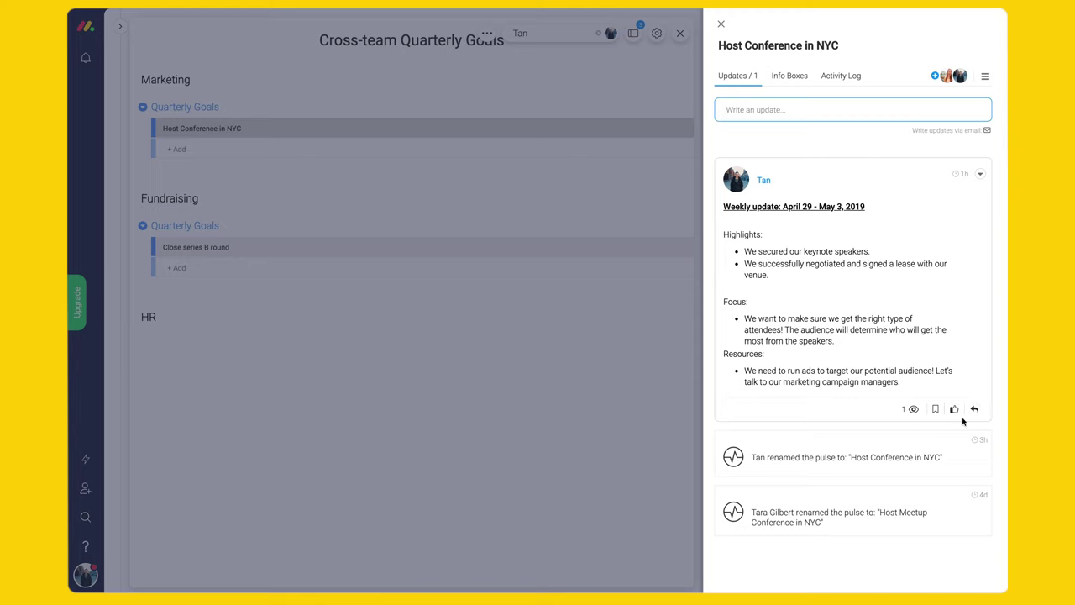
pyautogui.click(972, 409)
pyautogui.click(720, 24)
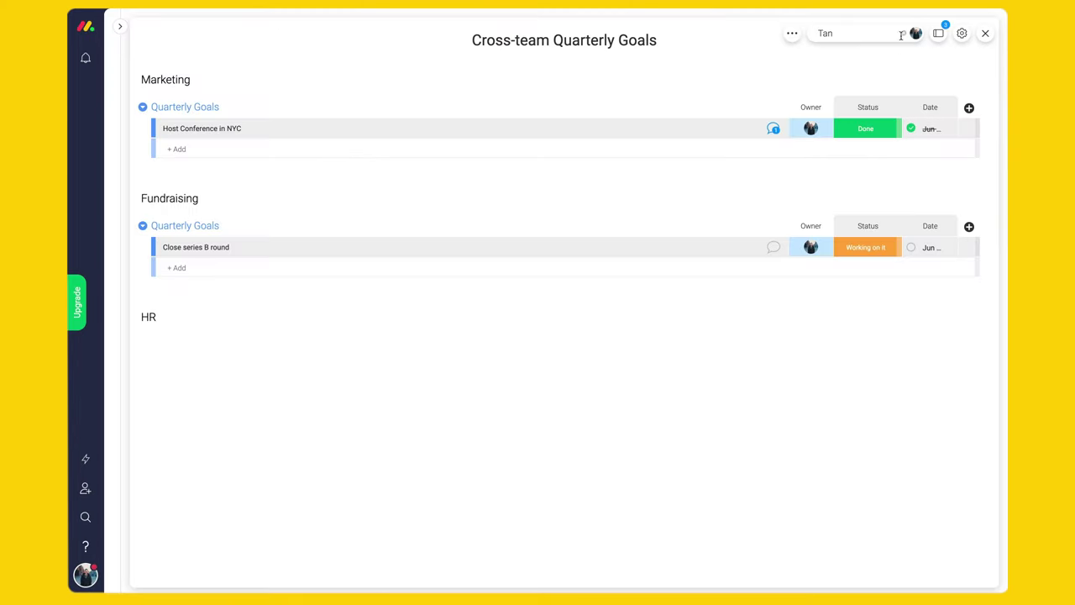
pyautogui.click(985, 32)
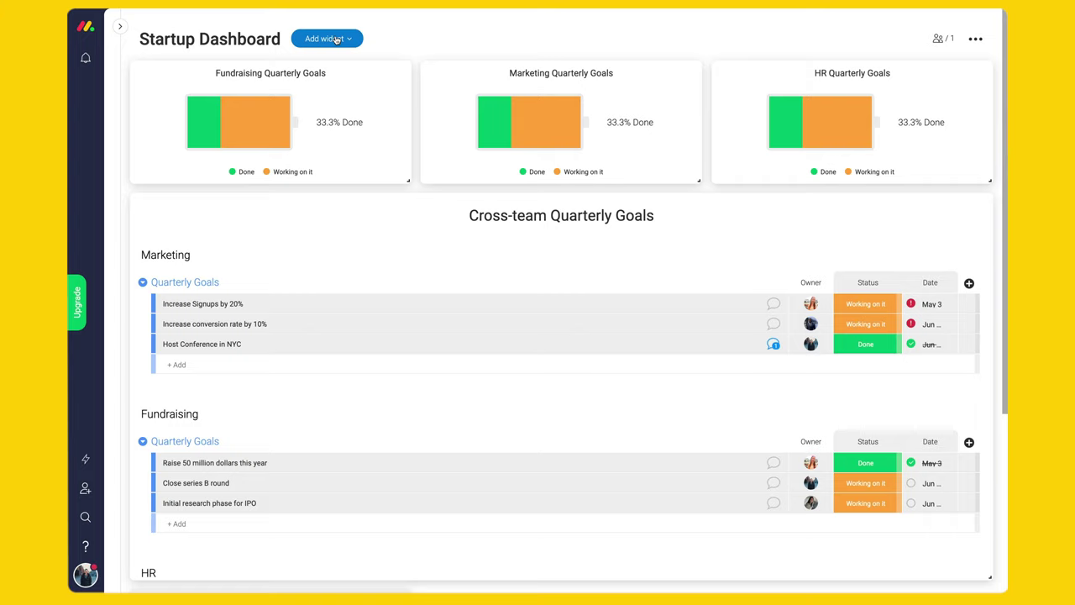
pyautogui.click(334, 39)
# - Add a My Week widget from the catalogue and follow three more teammates
pyautogui.click(336, 245)
pyautogui.scroll(-3, 627, 241)
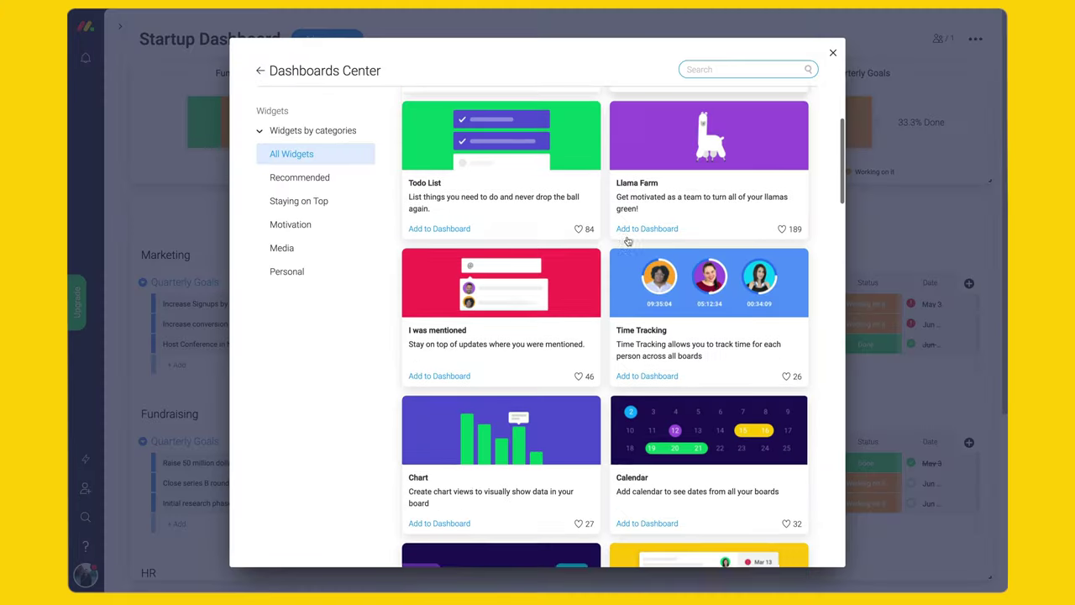
pyautogui.scroll(-4, 627, 241)
pyautogui.click(643, 446)
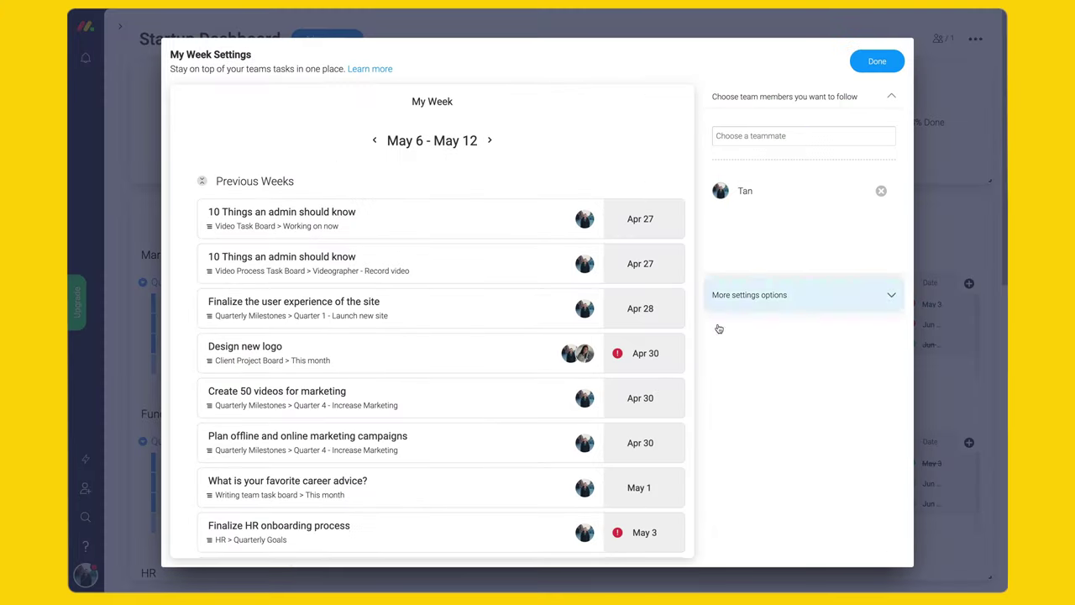
pyautogui.click(742, 133)
pyautogui.write('Justin')
pyautogui.click(745, 173)
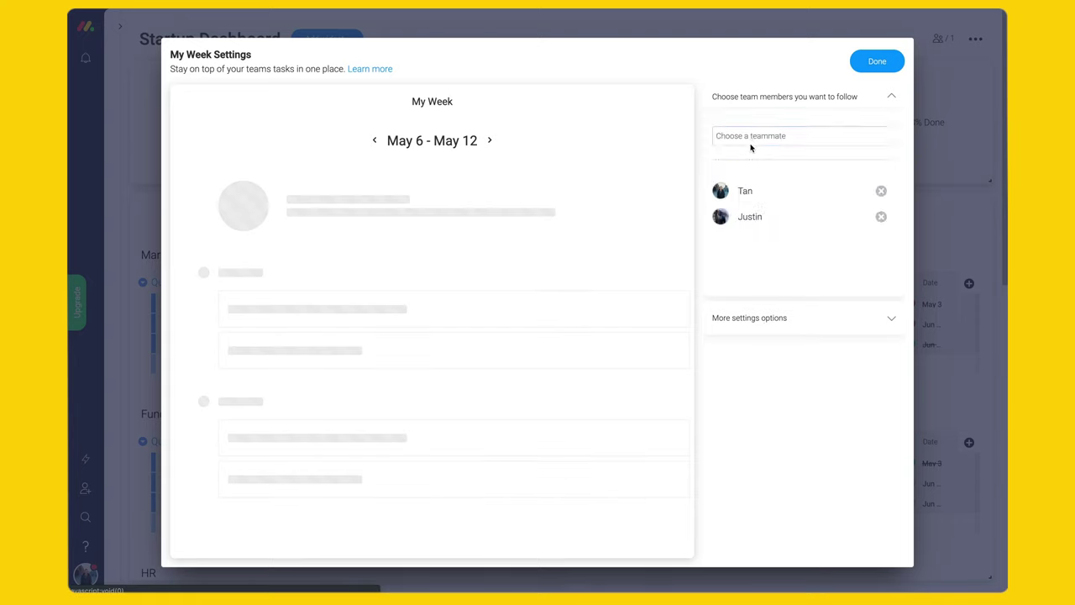
pyautogui.write('Tara')
pyautogui.click(764, 173)
pyautogui.write('B')
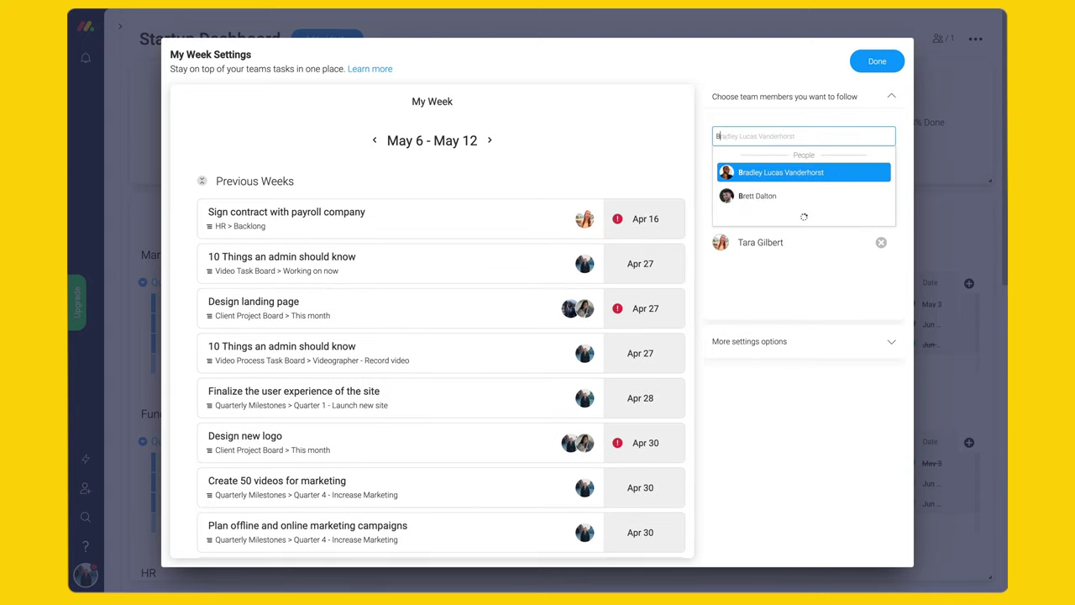
pyautogui.write('radley')
pyautogui.click(770, 171)
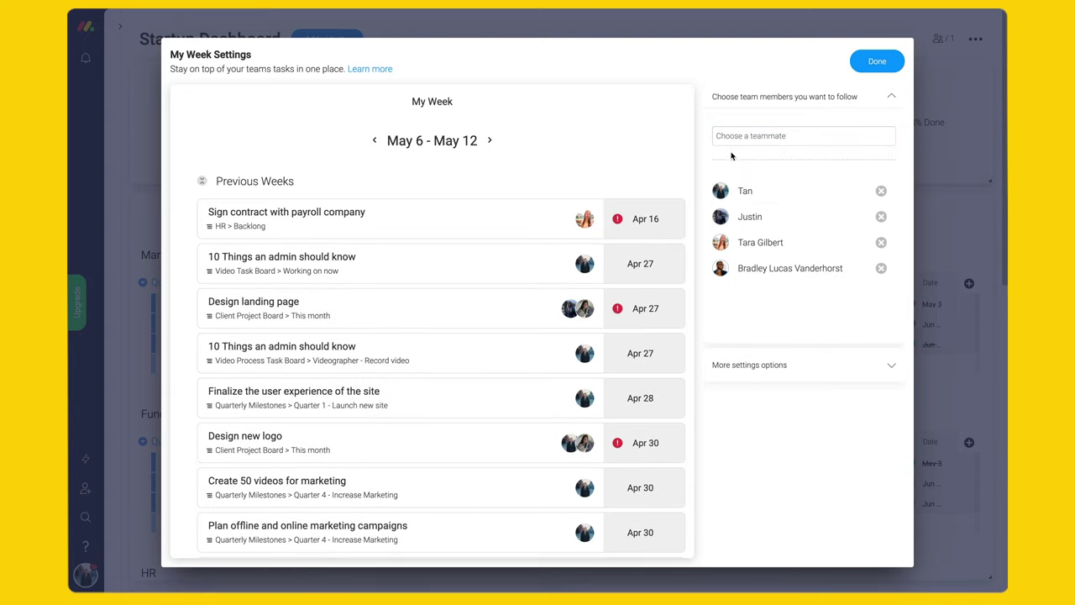
# - Set My Week to show only status-linked deadlines with column titles, then save
pyautogui.click(760, 363)
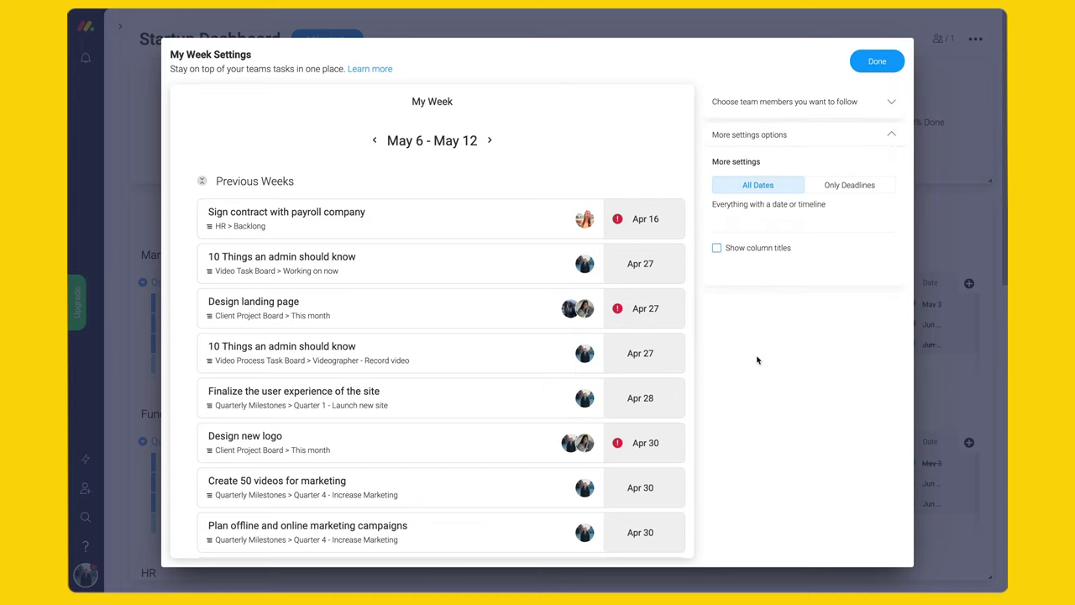
pyautogui.click(850, 185)
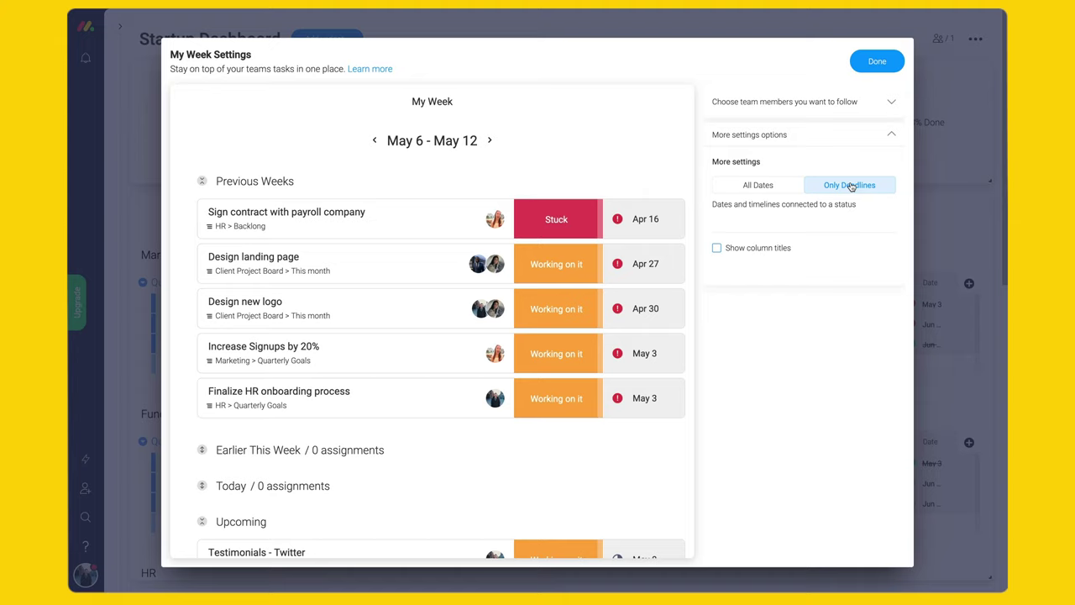
pyautogui.click(738, 249)
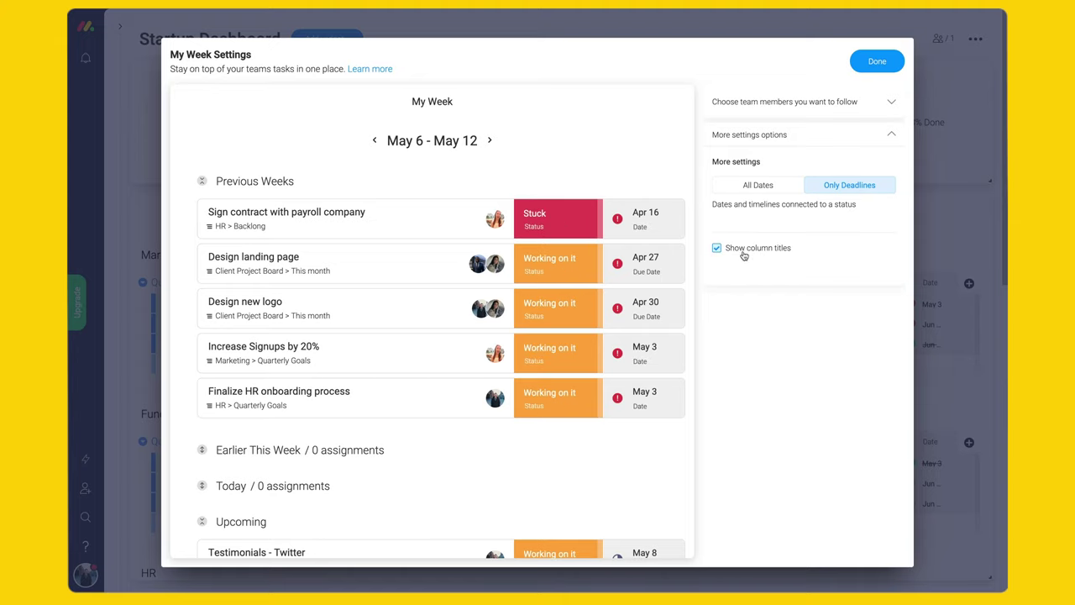
pyautogui.click(877, 62)
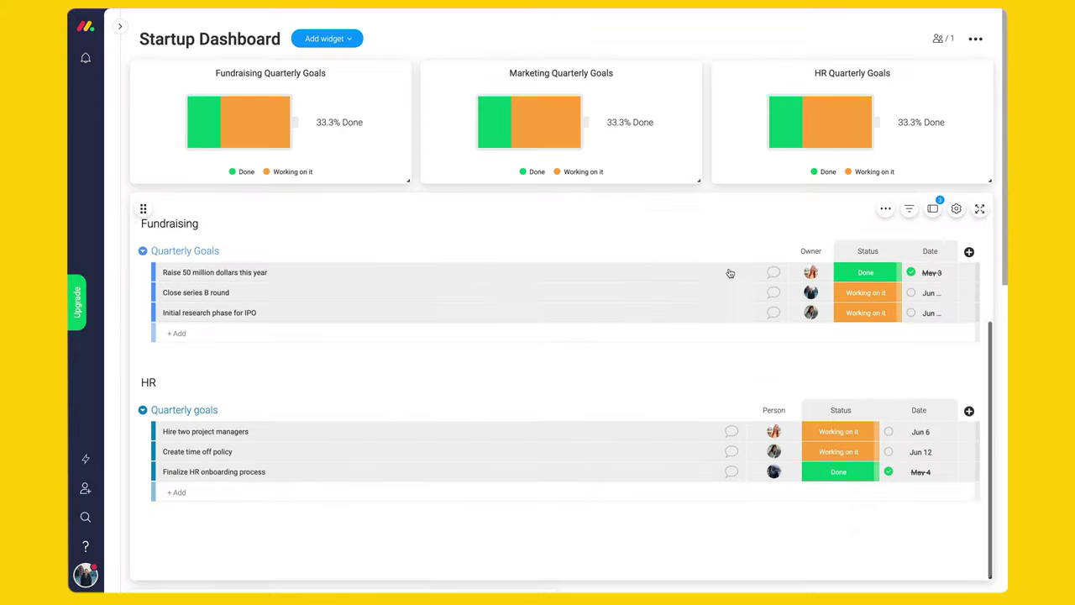
# - Widen the My Week widget by dragging its corner across the dashboard
pyautogui.scroll(-8, 993, 250)
pyautogui.moveTo(553, 403); pyautogui.dragTo(991, 445)
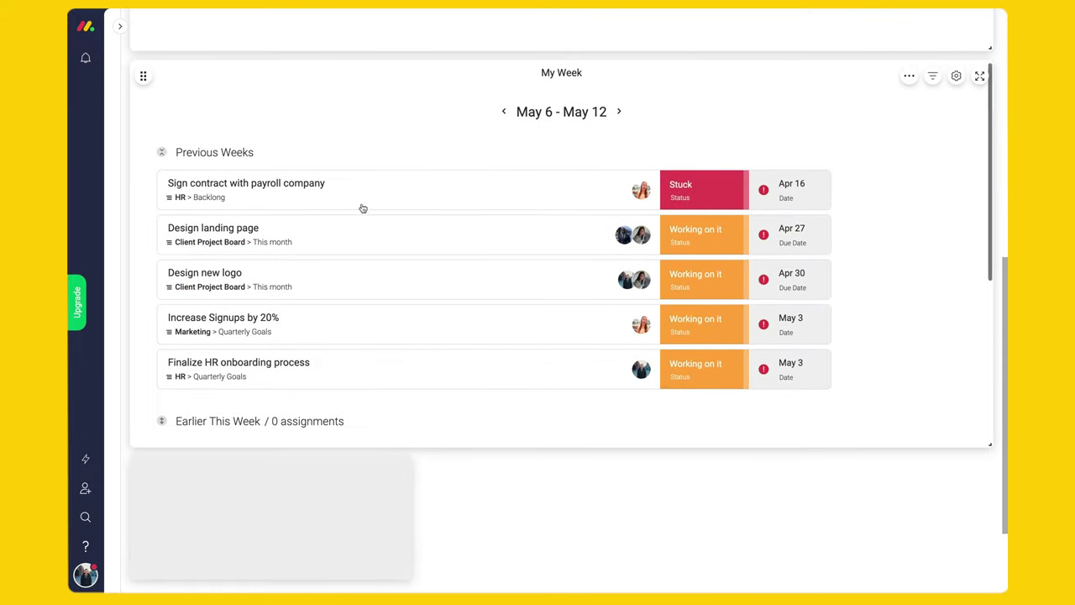
pyautogui.scroll(-3, 239, 267)
pyautogui.scroll(-3, 339, 383)
pyautogui.scroll(4, 497, 370)
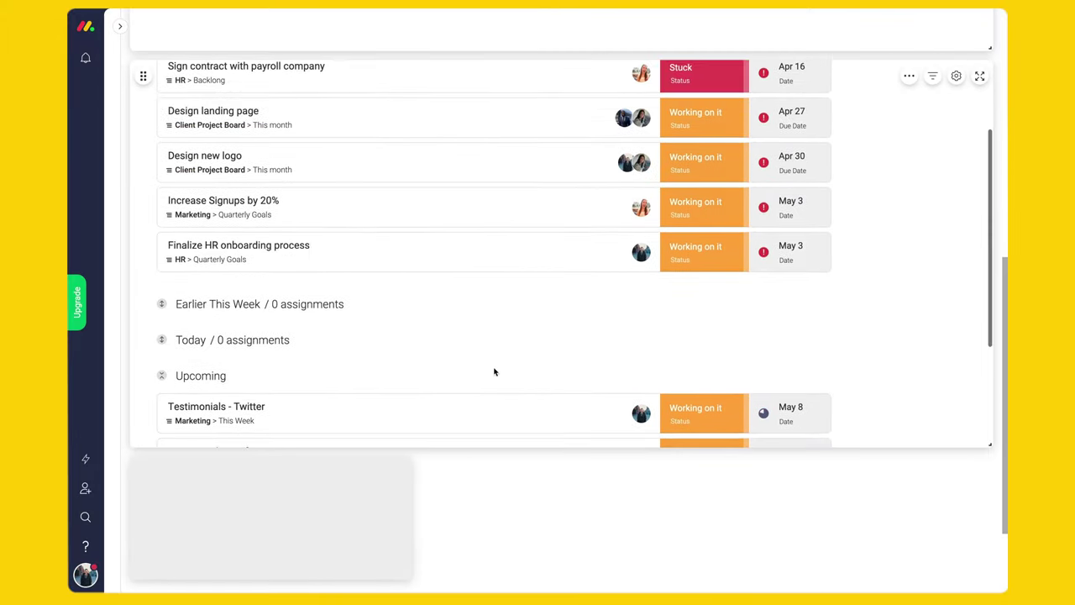
# - Set Finalize HR onboarding process's status to Done so it leaves the overdue list
pyautogui.click(677, 258)
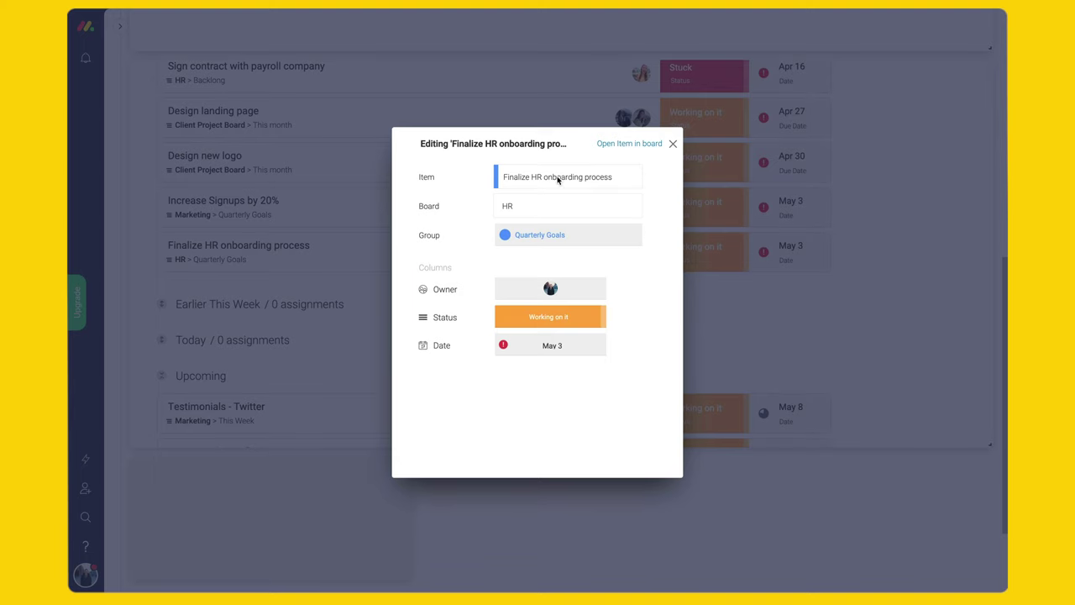
pyautogui.click(538, 317)
pyautogui.click(518, 392)
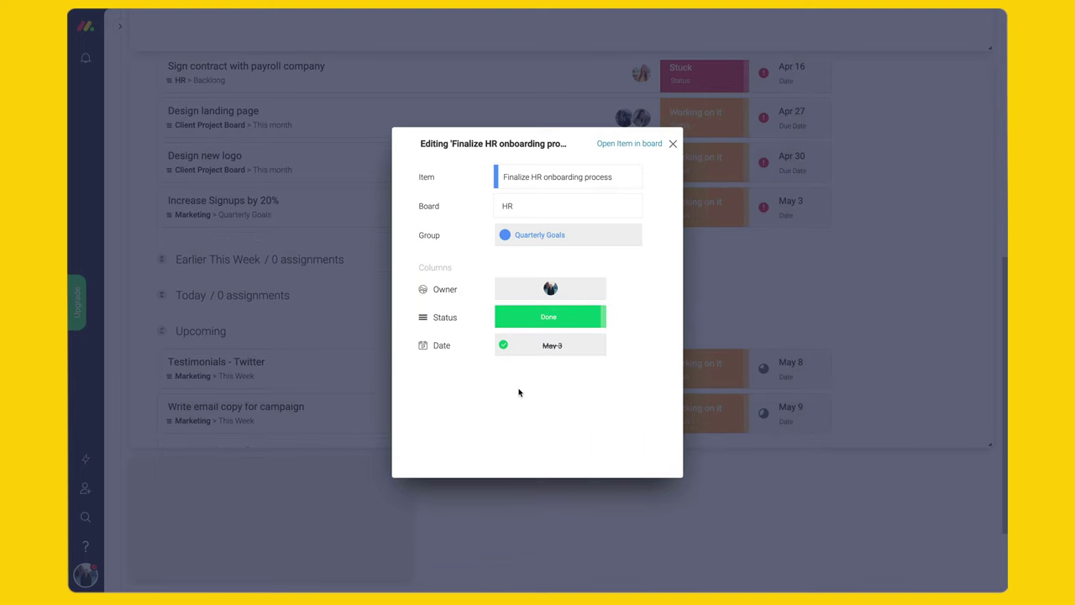
pyautogui.click(673, 144)
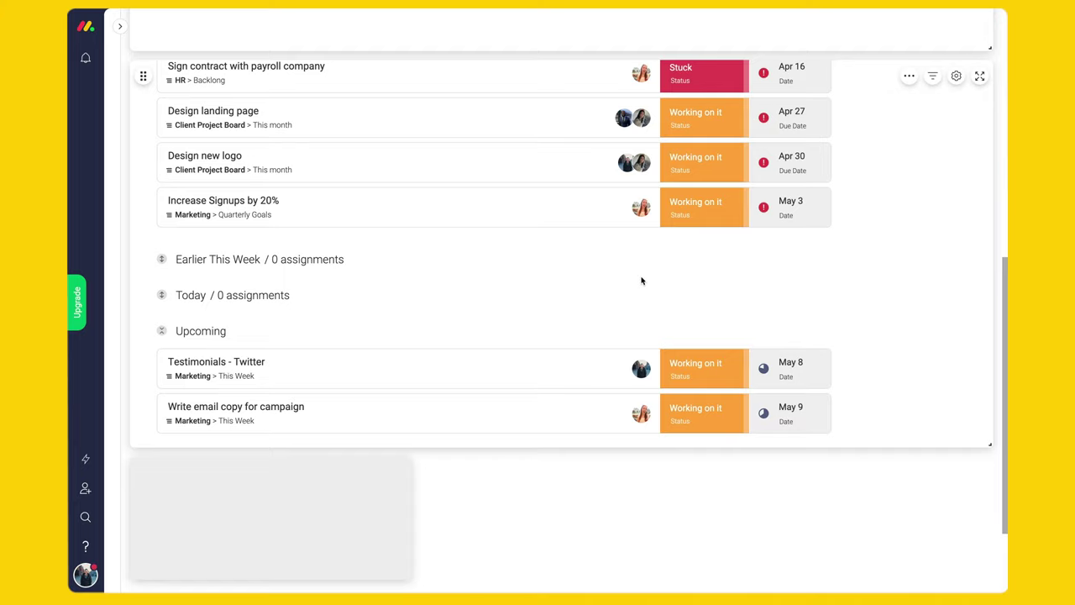
pyautogui.scroll(10, 641, 281)
pyautogui.scroll(3, 641, 281)
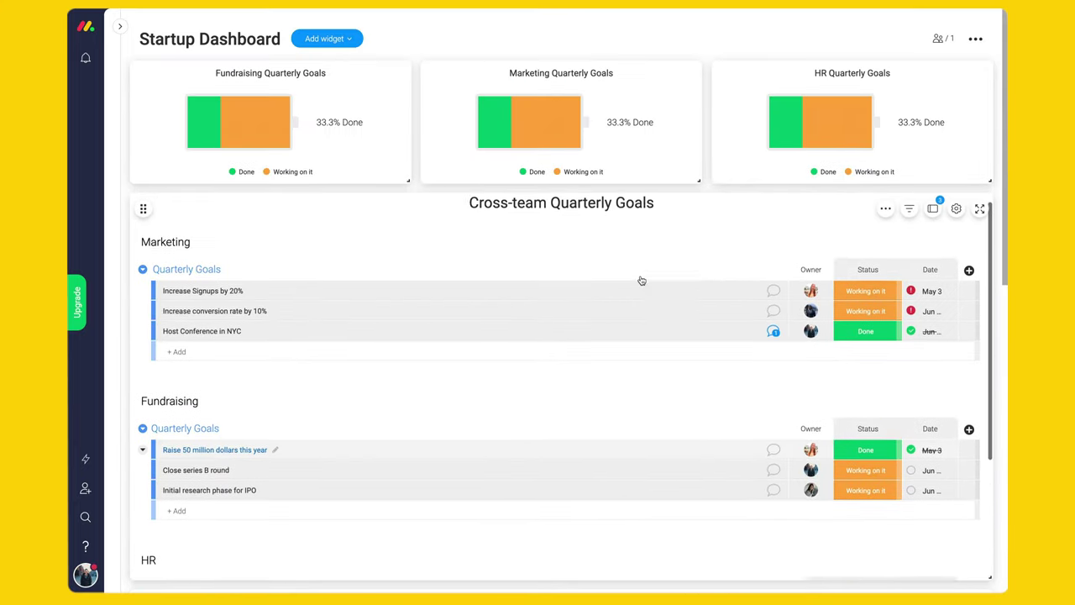